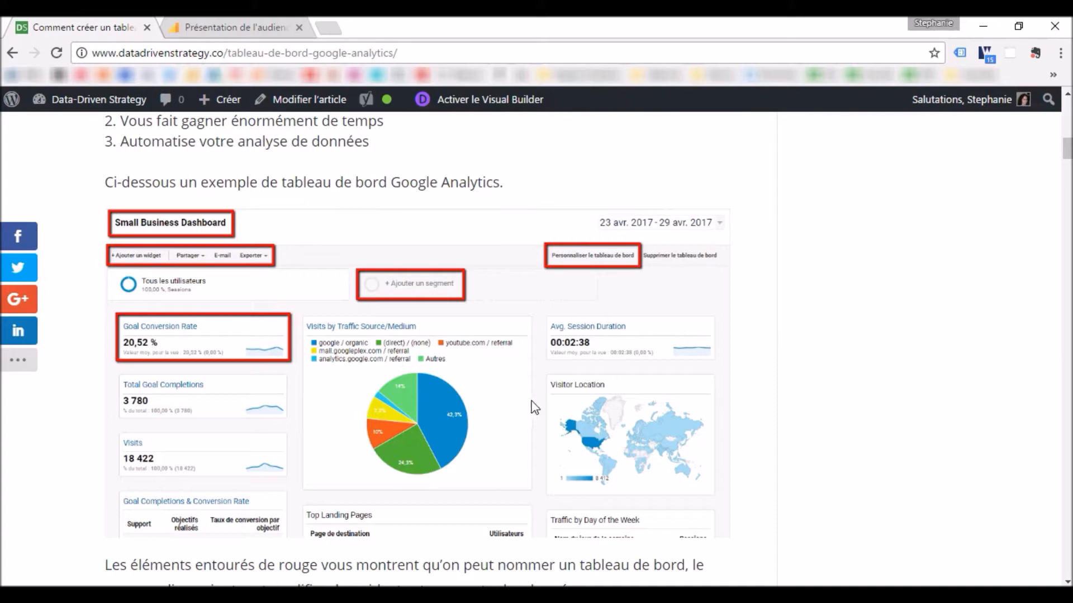
# Read the article's sections on the example dashboard and on importing a dashboard from the gallery.
pyautogui.scroll(-3, 1067, 156)
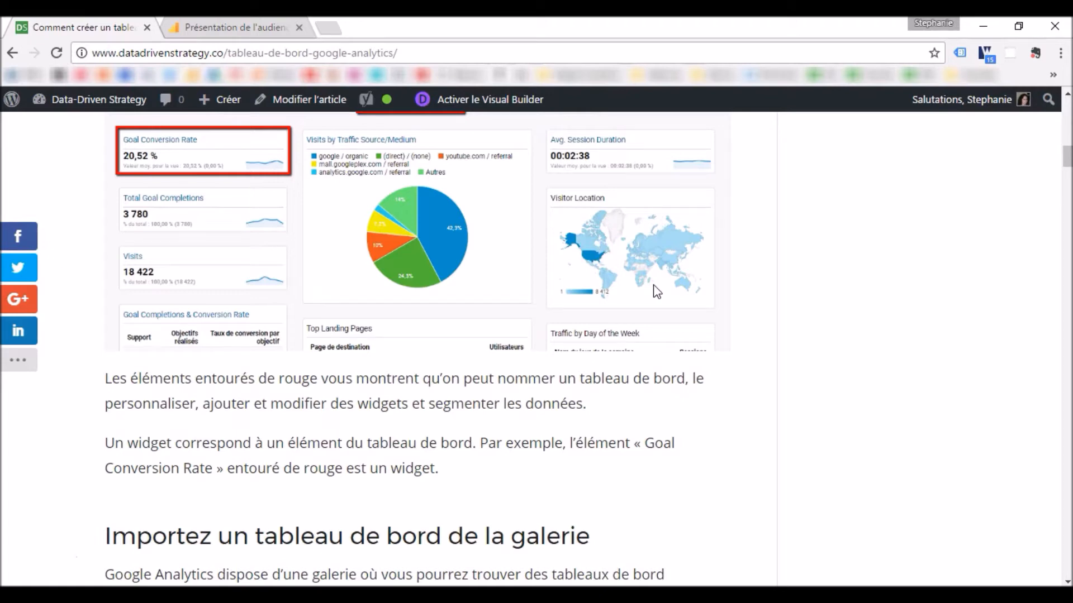
pyautogui.moveTo(1065, 163); pyautogui.dragTo(1067, 178)
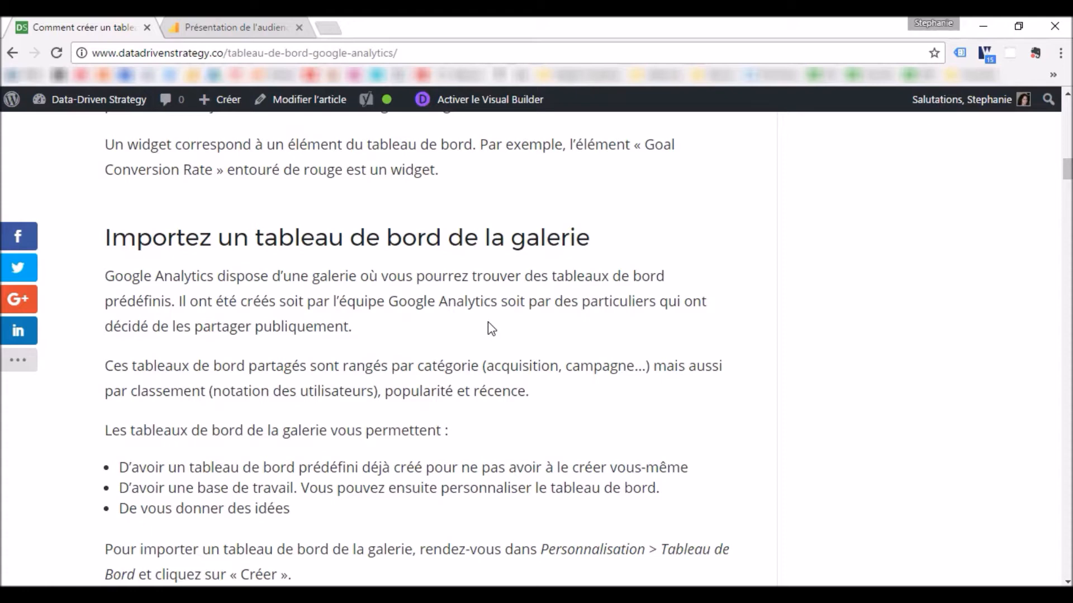
pyautogui.scroll(-1, 1068, 187)
pyautogui.scroll(-1, 1068, 188)
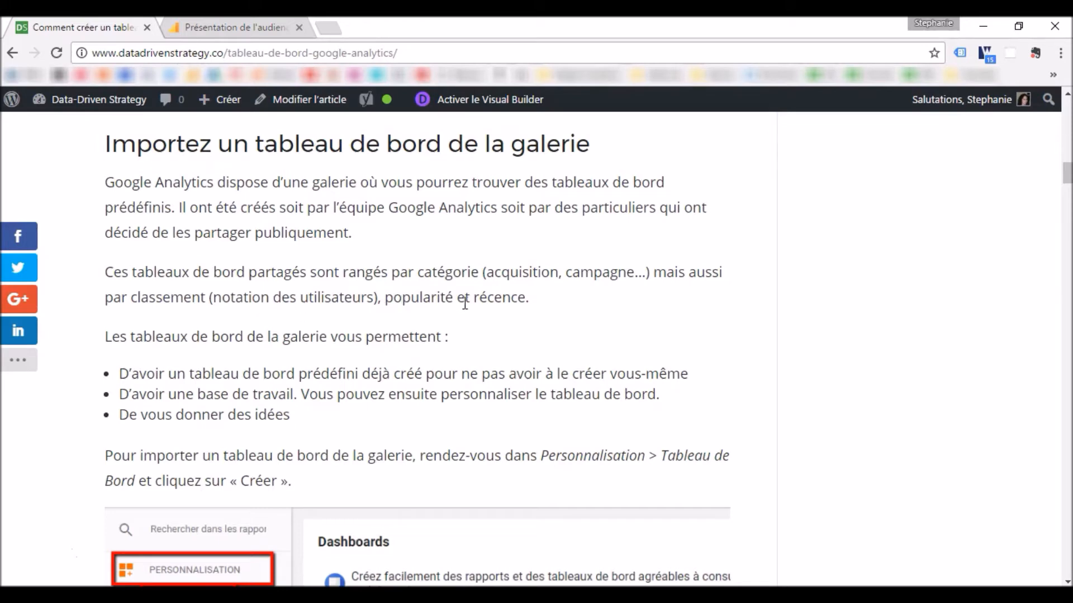
pyautogui.moveTo(1067, 177); pyautogui.dragTo(1070, 185)
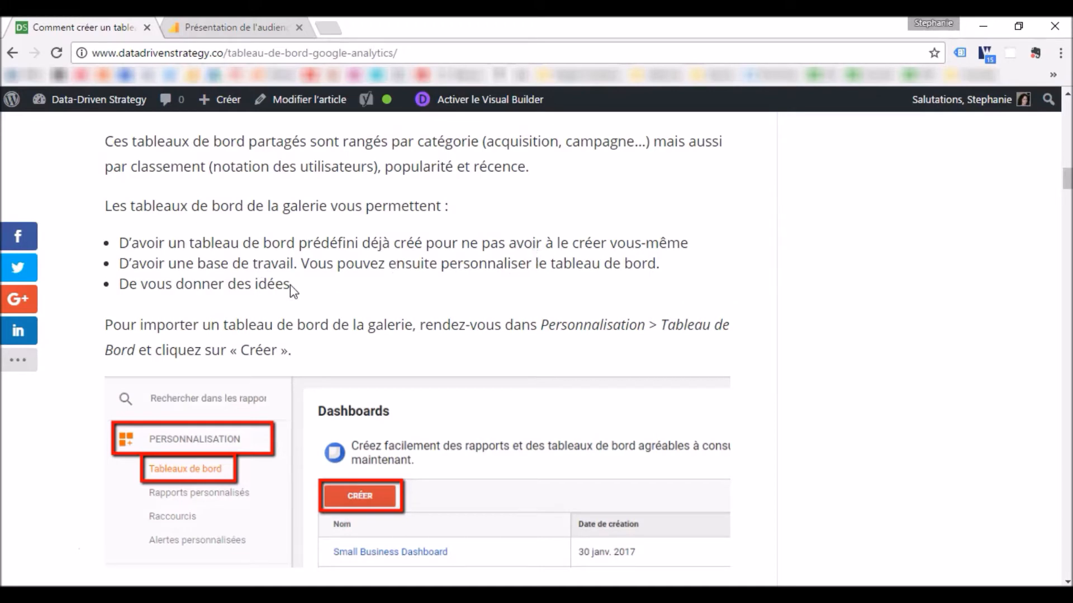
pyautogui.moveTo(290, 285); pyautogui.dragTo(228, 286)
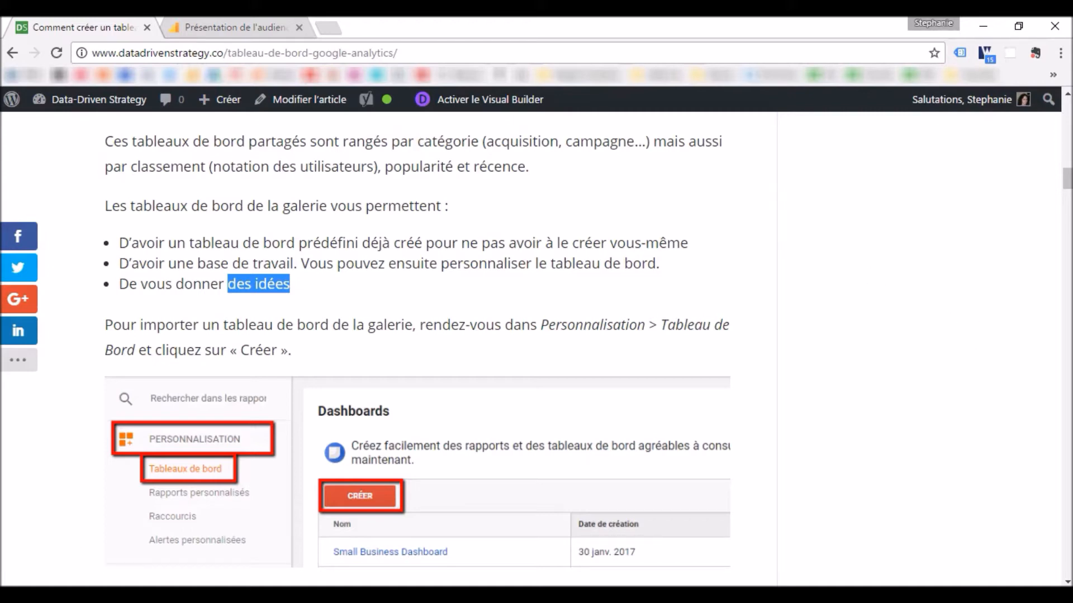
pyautogui.scroll(-1, 1067, 191)
pyautogui.scroll(-2, 1068, 191)
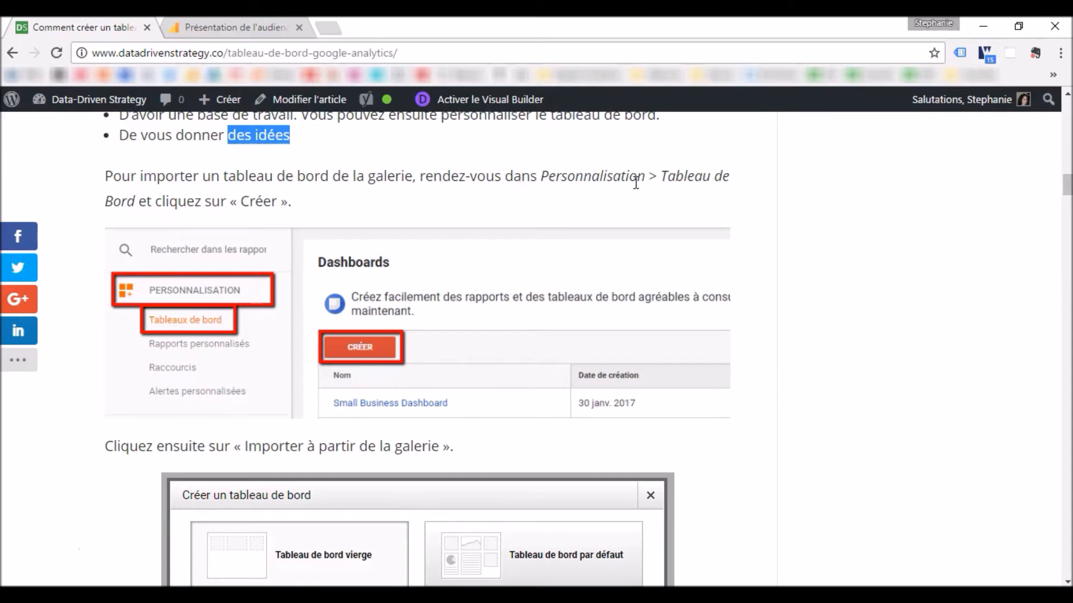
# Switch to Google Analytics, start a new dashboard from Tableaux de bord and open the gallery for import.
pyautogui.click(218, 24)
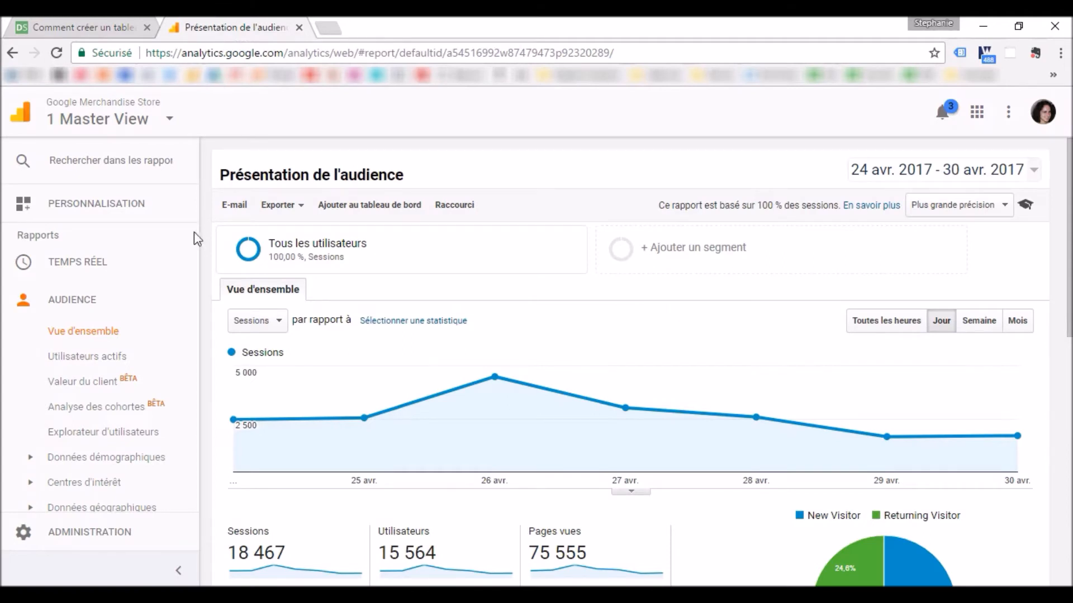
pyautogui.click(136, 209)
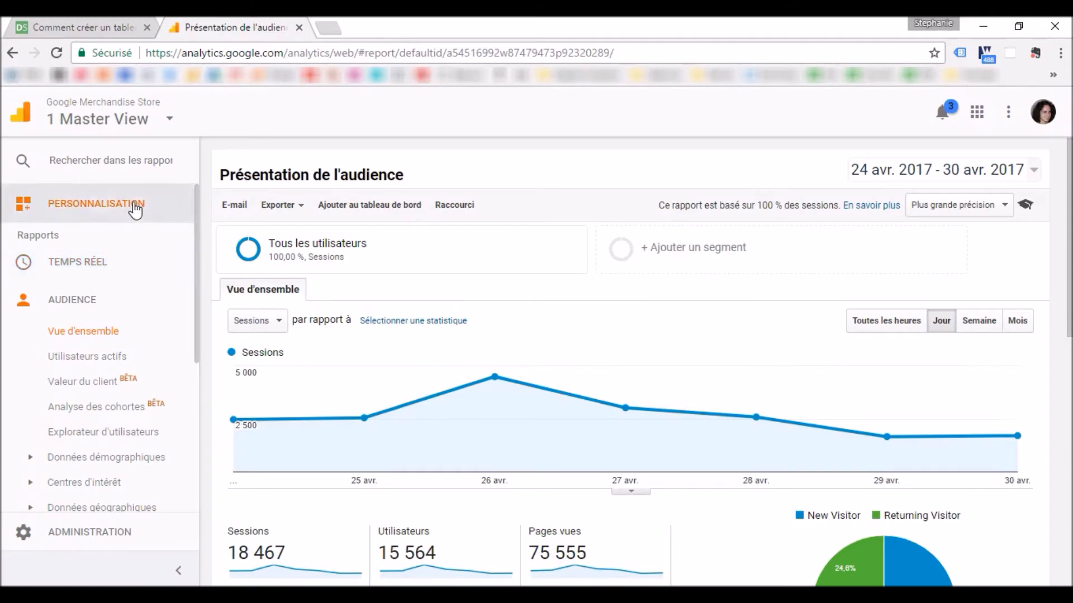
pyautogui.click(121, 239)
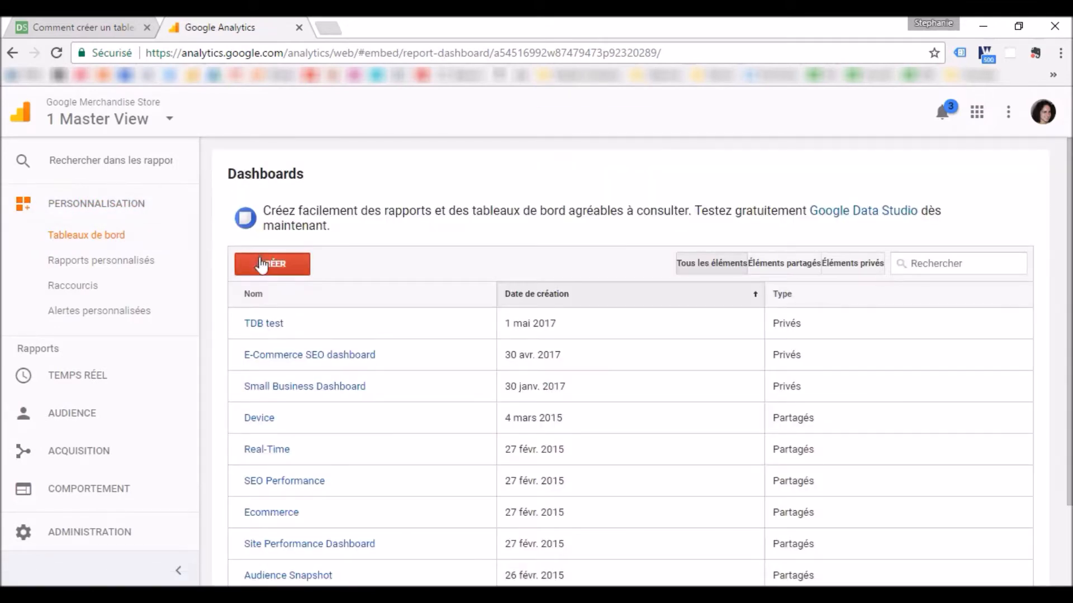
pyautogui.click(266, 263)
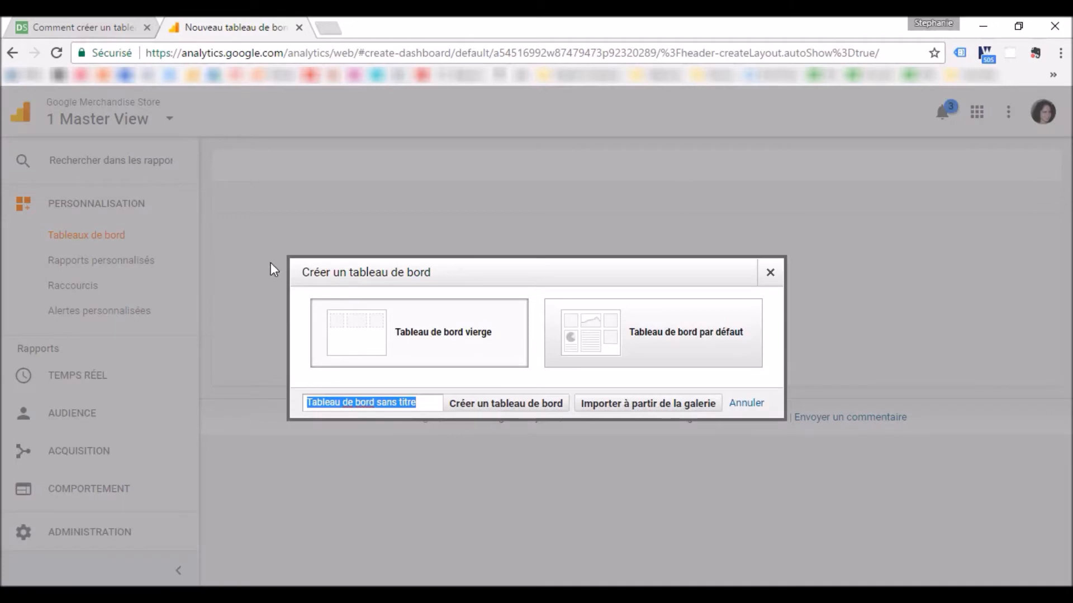
pyautogui.click(635, 411)
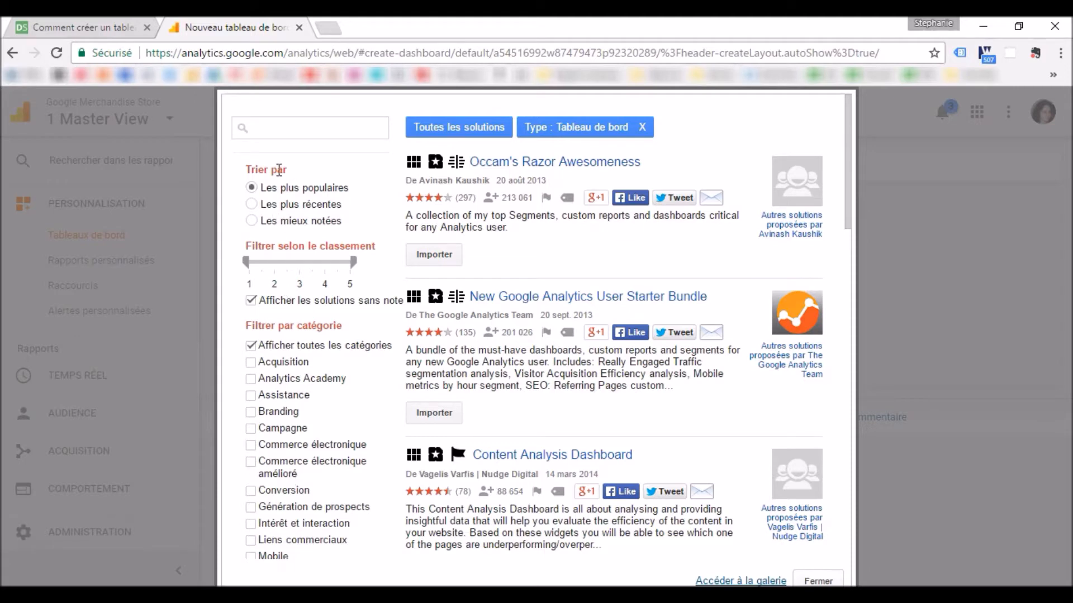
# Try the gallery's sort orders, restrict the results to the Campagne category and sort them by Les plus populaires.
pyautogui.click(252, 204)
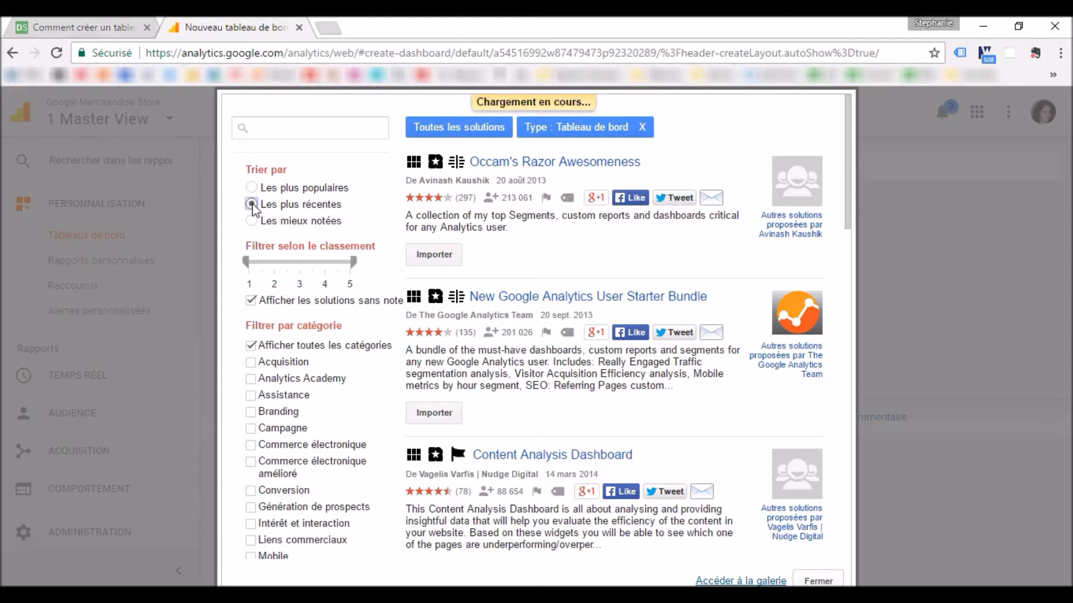
pyautogui.click(252, 221)
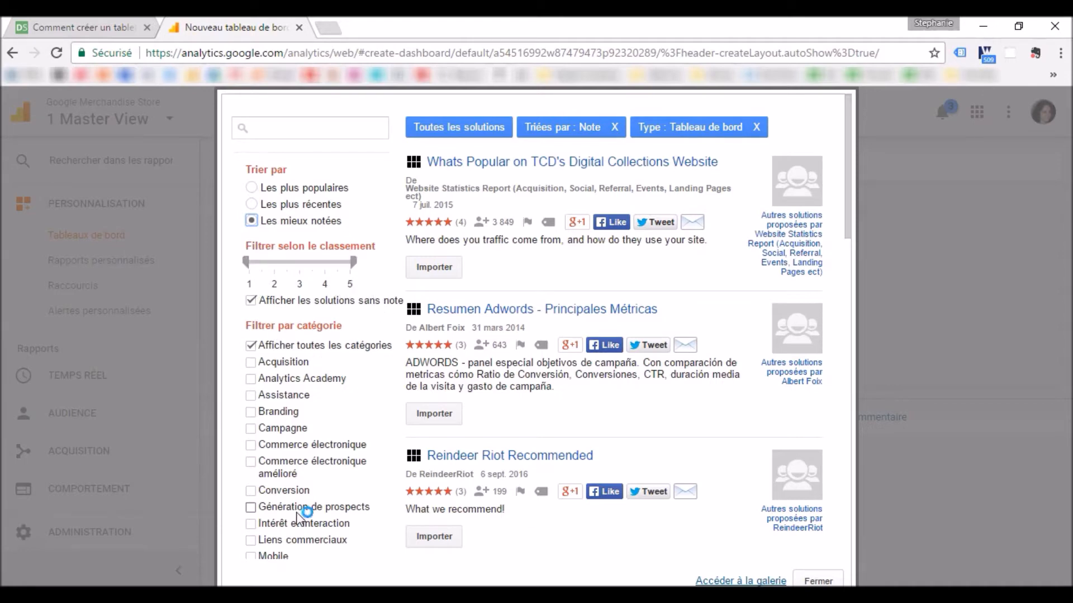
pyautogui.click(252, 347)
pyautogui.click(251, 429)
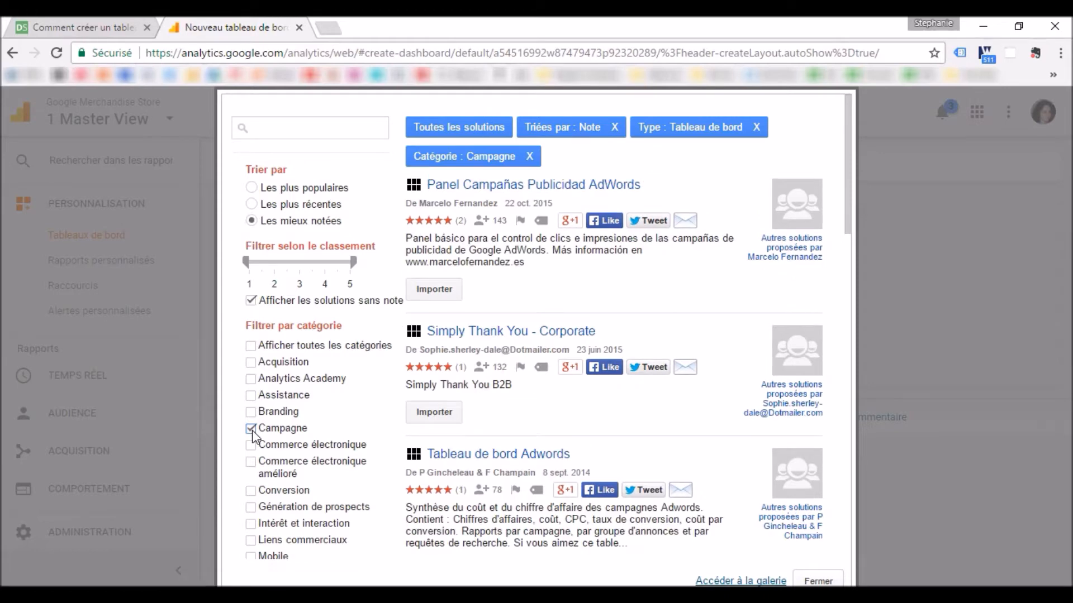
pyautogui.click(252, 188)
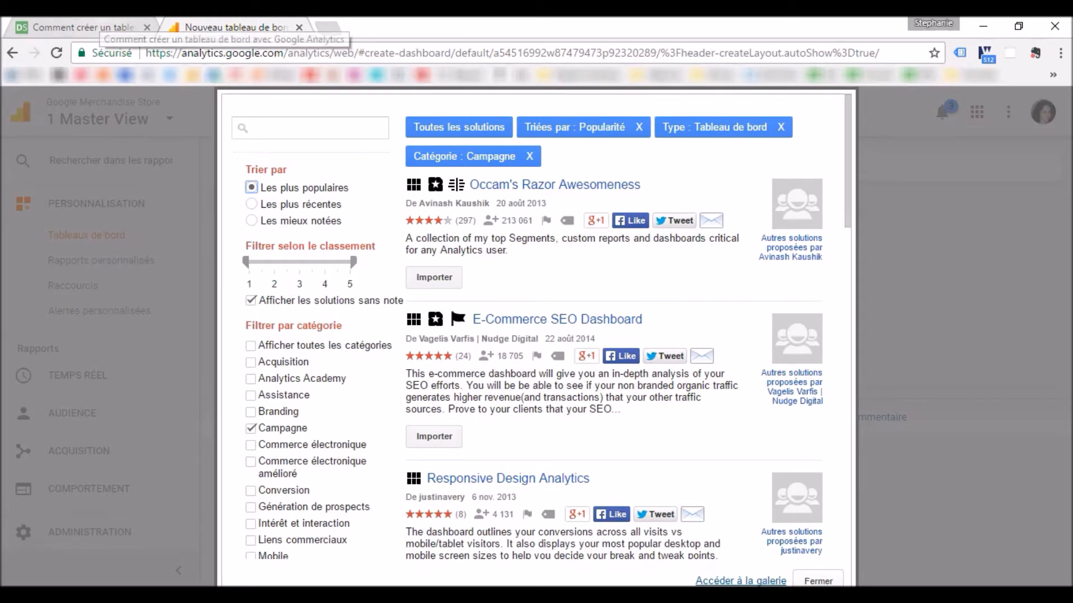
# Following the article's example, import the E-Commerce SEO Dashboard from the gallery into 1 Master View under its original name.
pyautogui.click(106, 27)
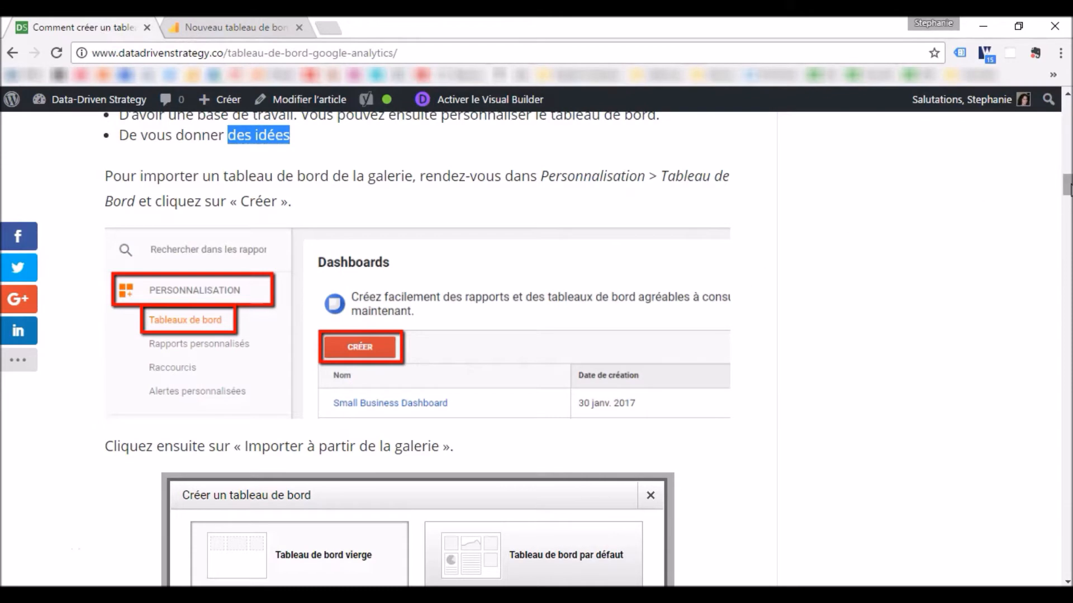
pyautogui.moveTo(1067, 188); pyautogui.dragTo(1067, 221)
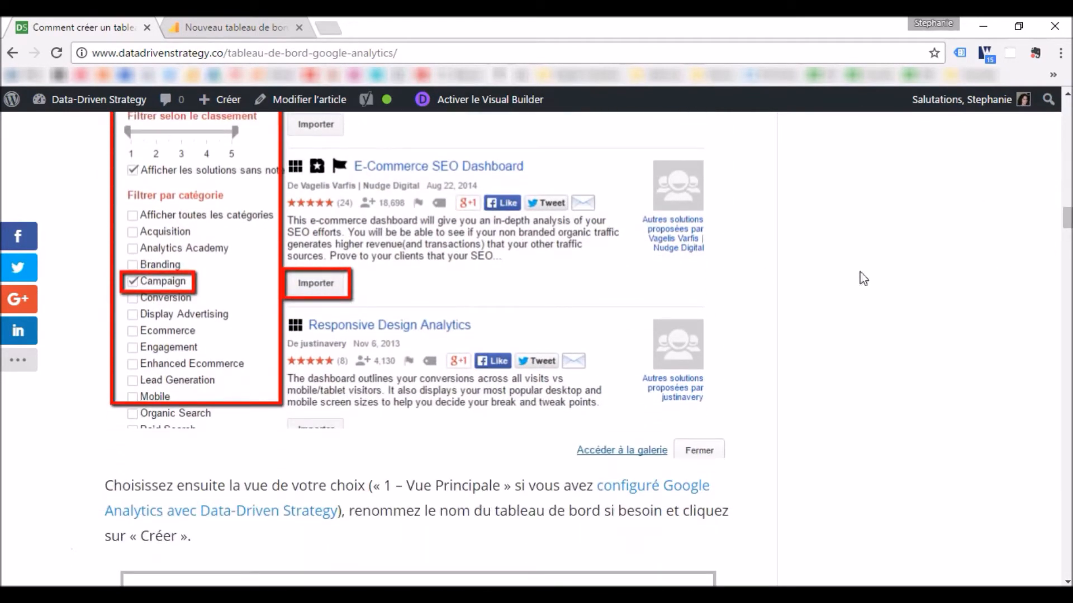
pyautogui.click(260, 27)
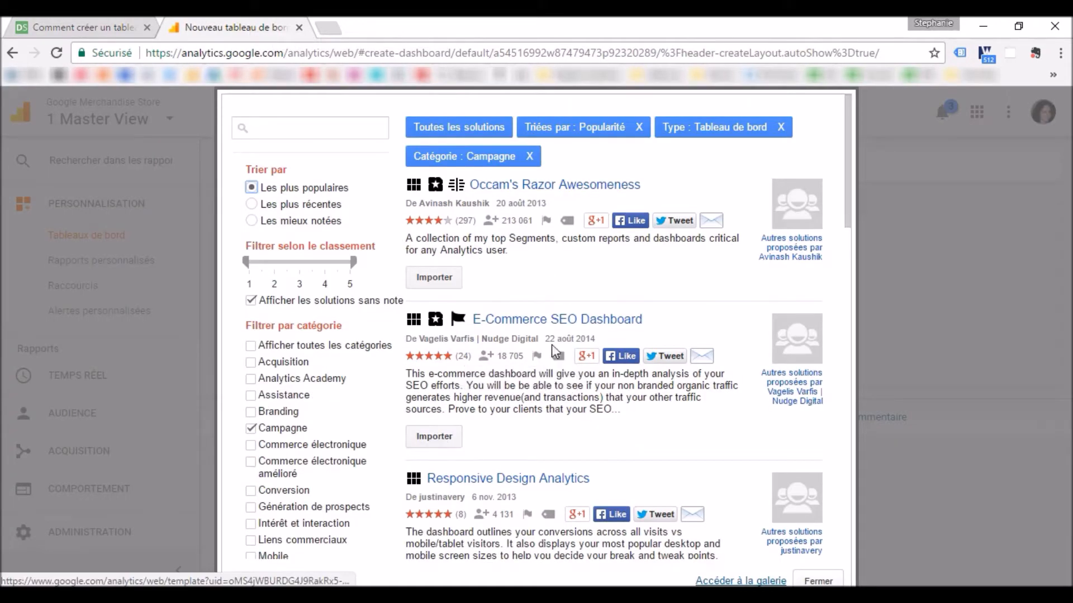
pyautogui.click(434, 443)
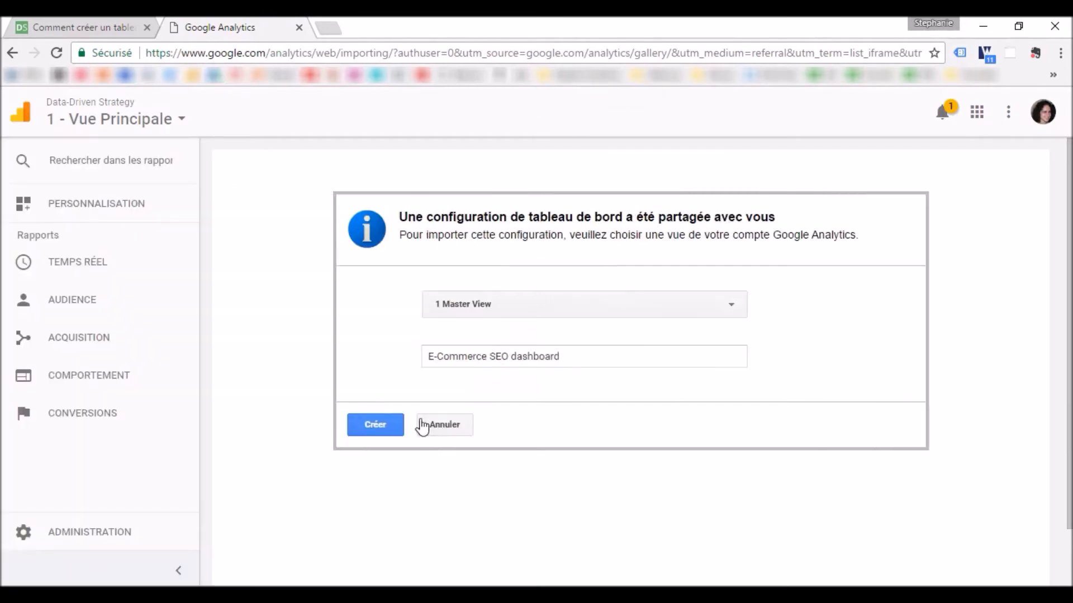
pyautogui.click(467, 317)
pyautogui.click(467, 317)
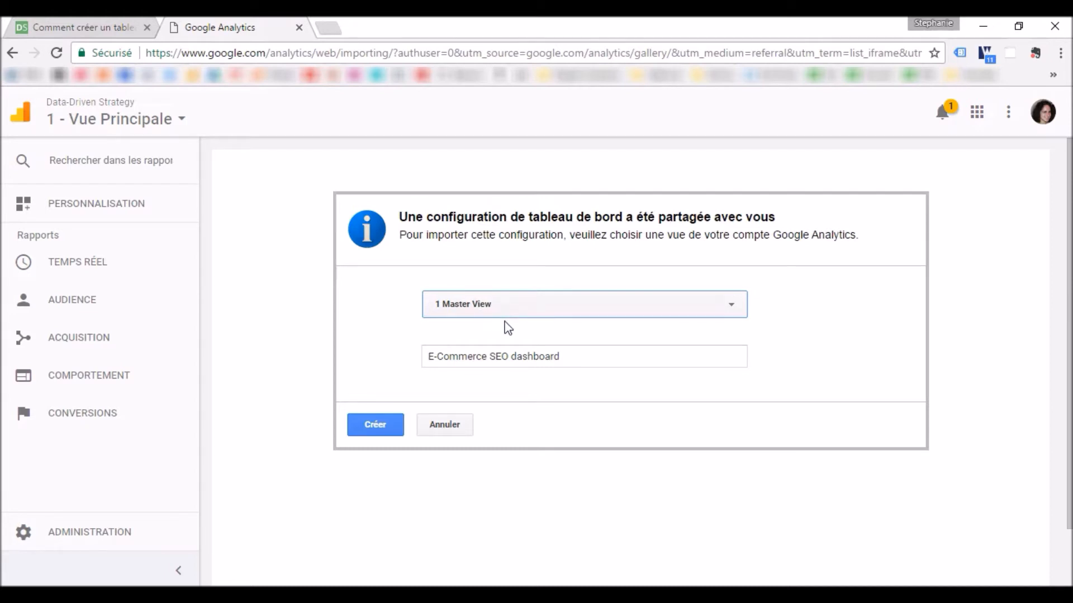
pyautogui.click(576, 359)
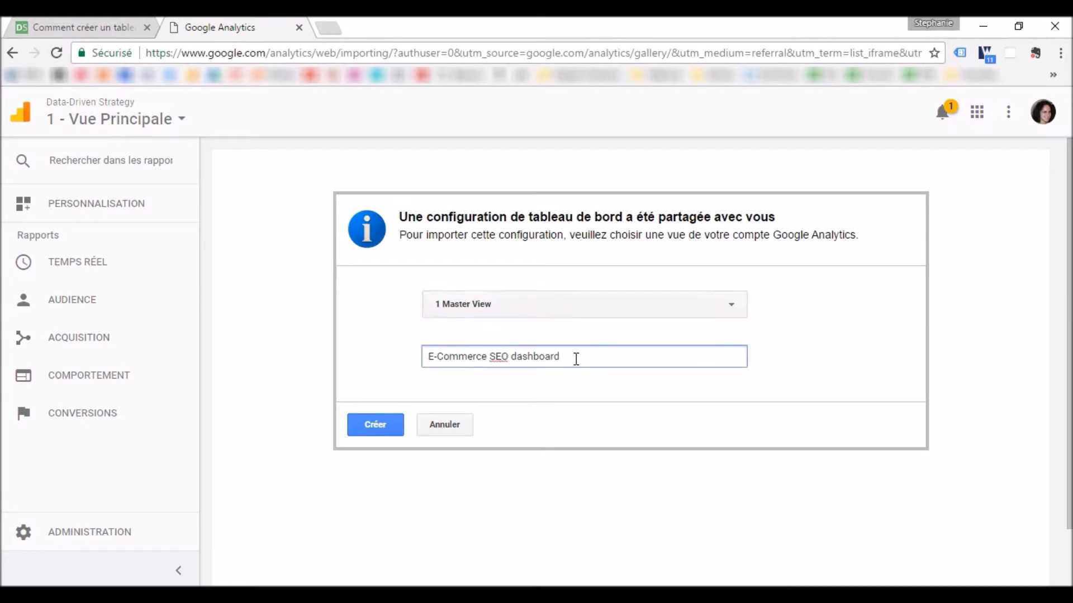
pyautogui.moveTo(576, 359); pyautogui.dragTo(432, 359)
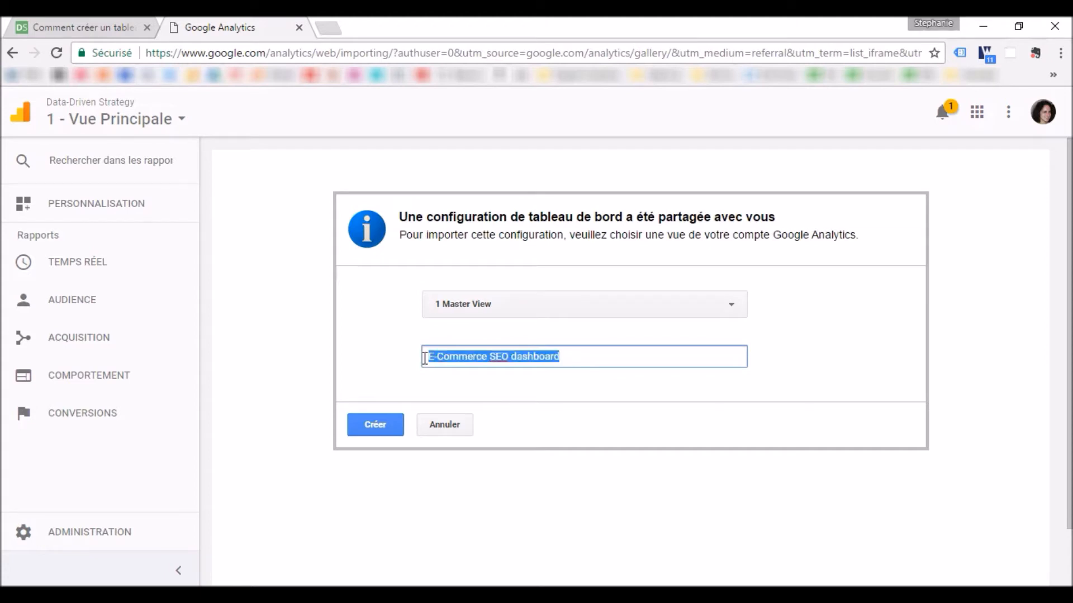
pyautogui.click(380, 425)
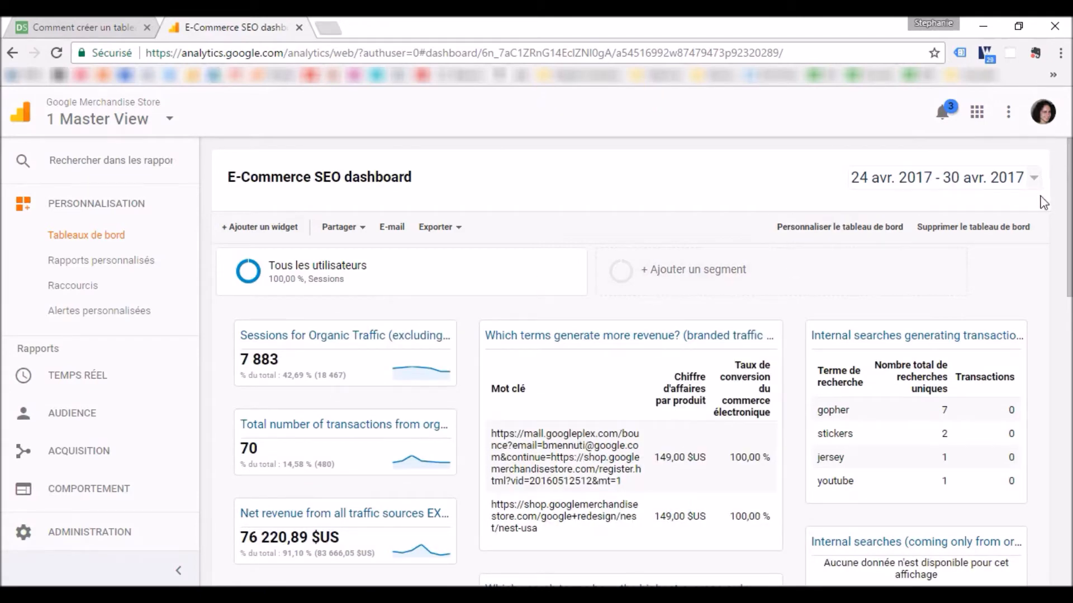
# Review the imported dashboard and view the settings of its Sessions for Organic Traffic widget without changing them.
pyautogui.scroll(-3, 1042, 202)
pyautogui.scroll(3, 1042, 202)
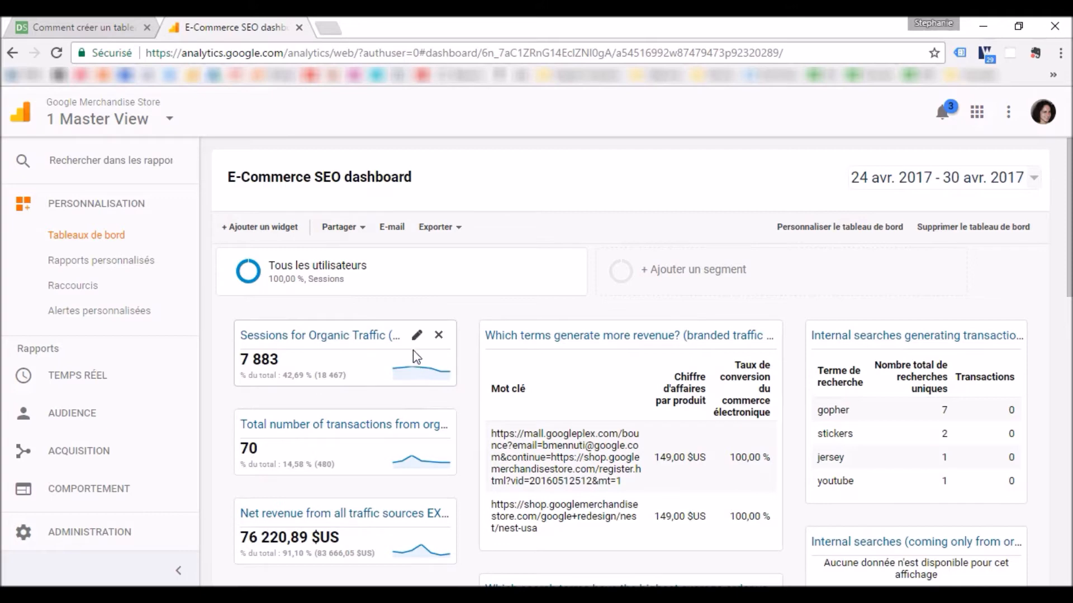
pyautogui.click(417, 336)
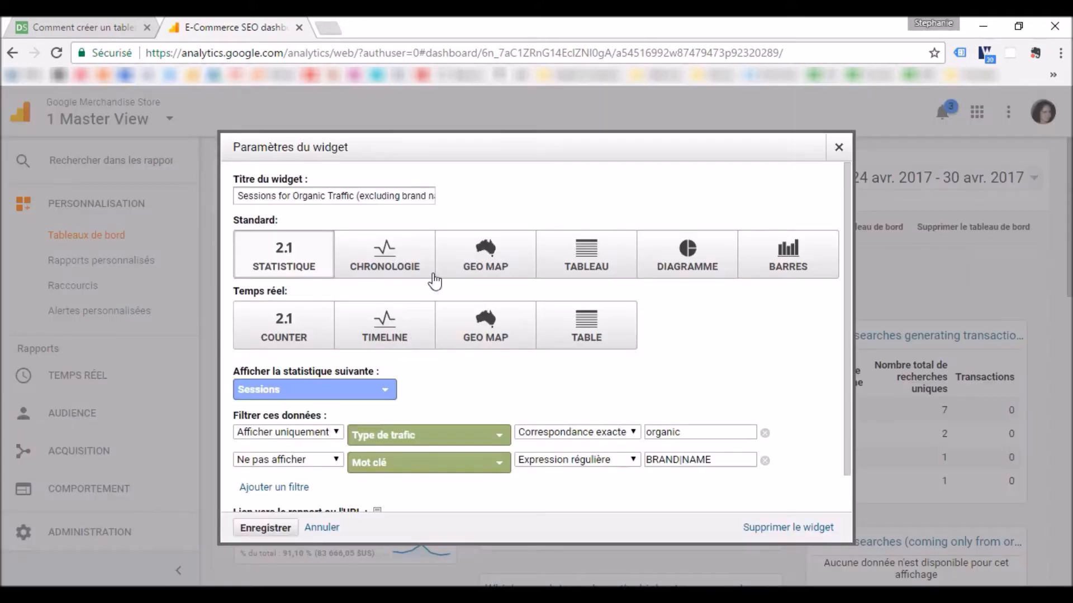
pyautogui.click(839, 147)
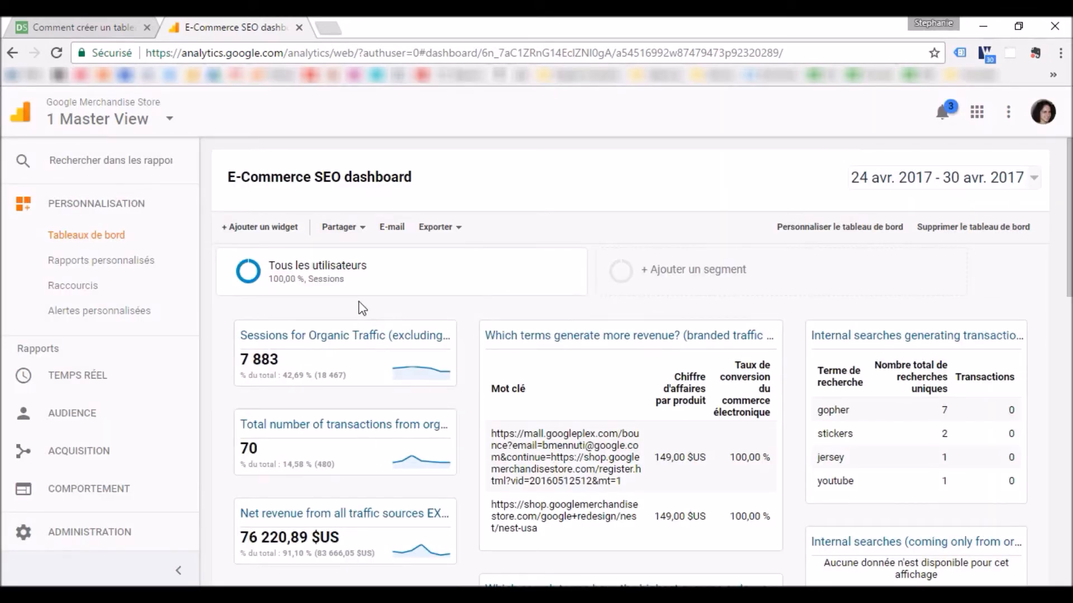
# Switch to the article and read the steps for creating and customising your own dashboard.
pyautogui.click(103, 32)
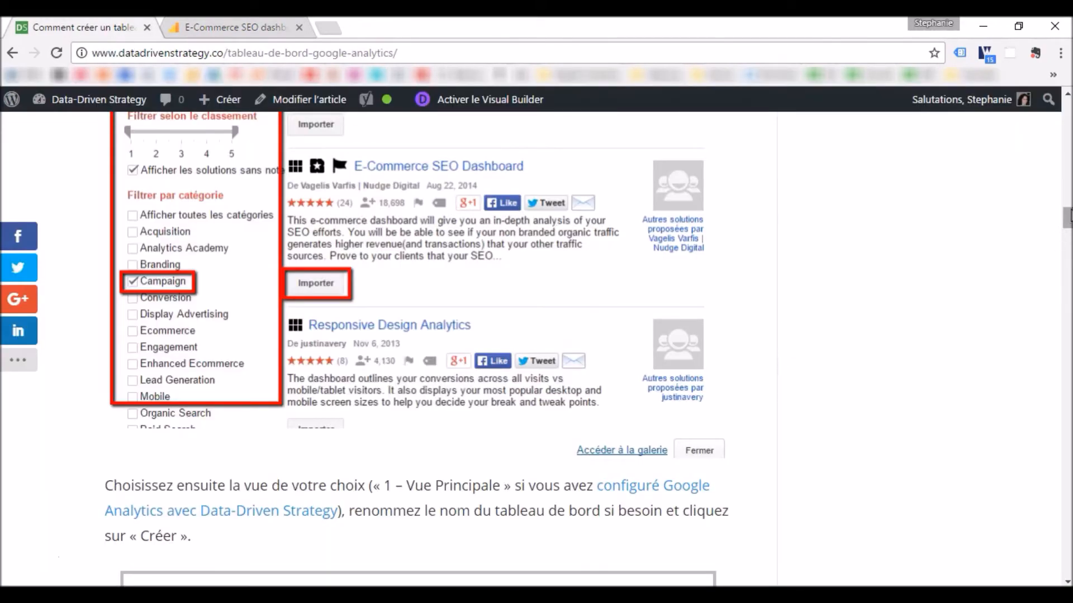
pyautogui.scroll(-4, 1067, 219)
pyautogui.scroll(-15, 416, 349)
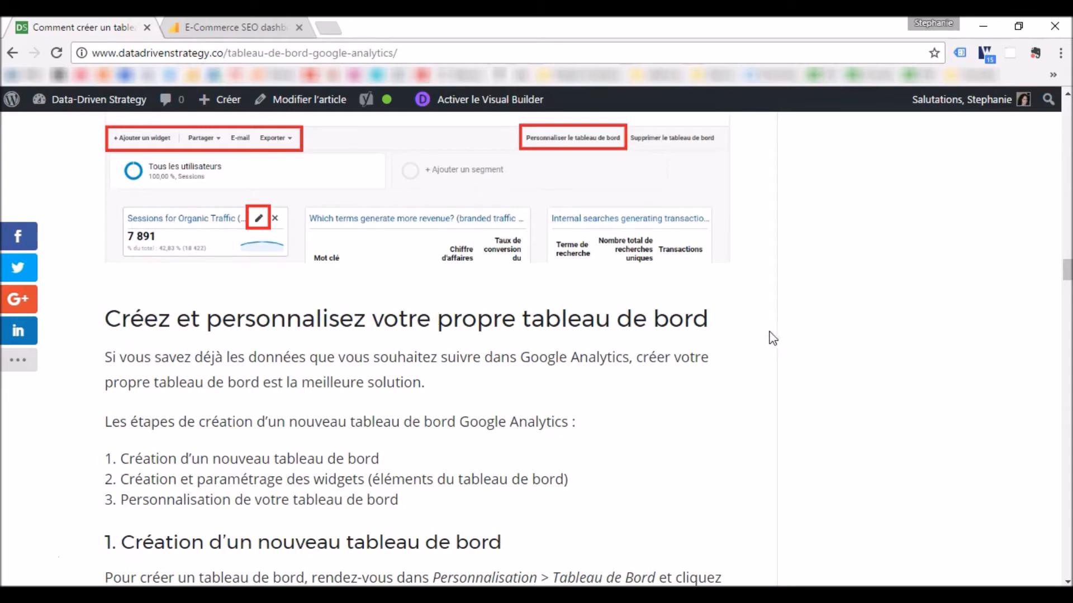
pyautogui.scroll(-1, 1068, 279)
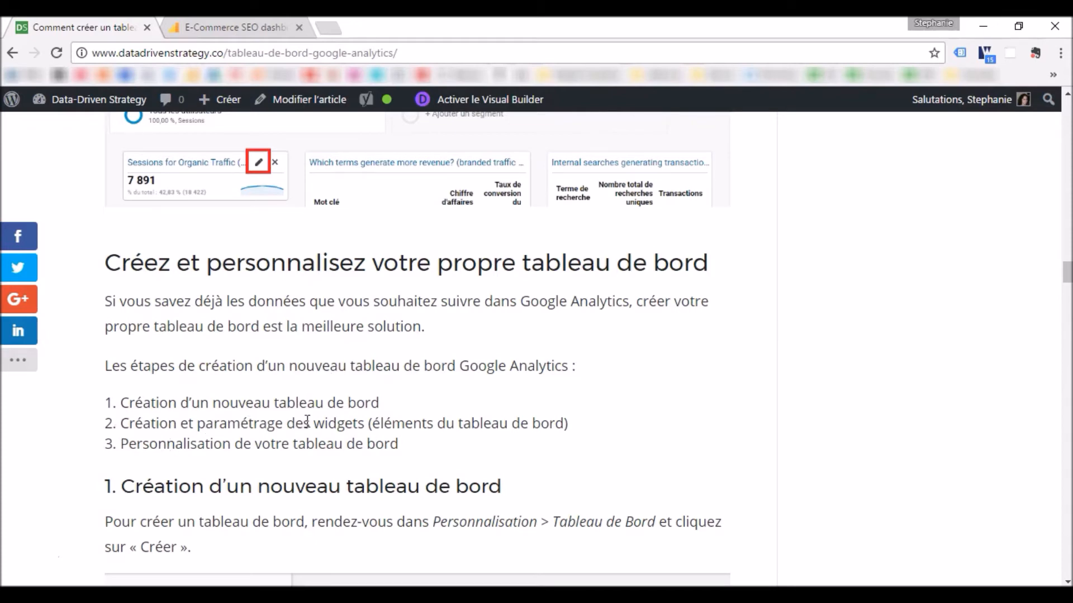
pyautogui.moveTo(370, 425); pyautogui.dragTo(561, 416)
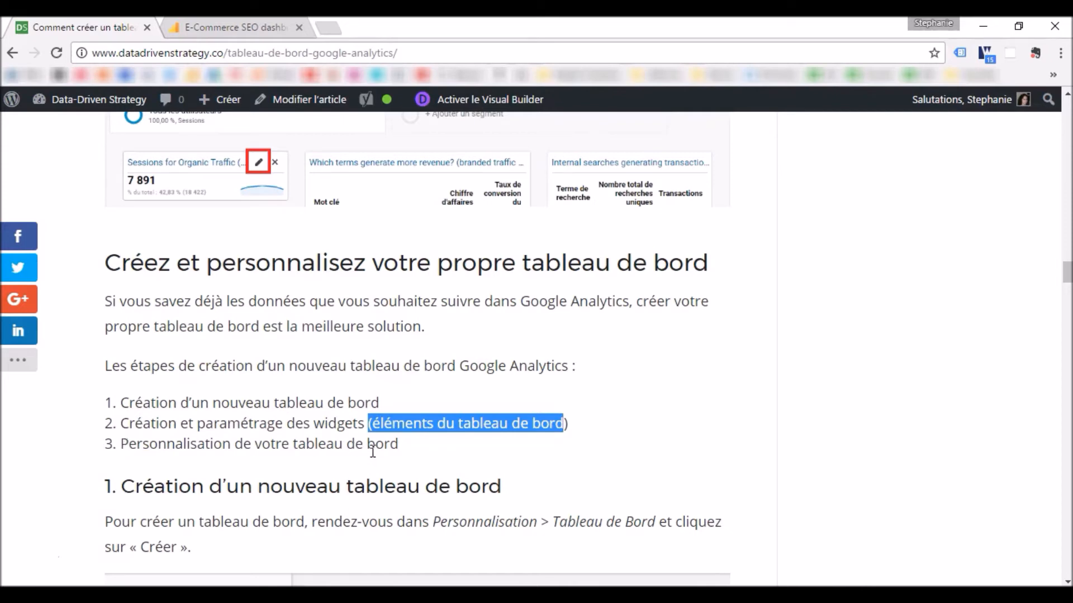
pyautogui.scroll(-4, 417, 349)
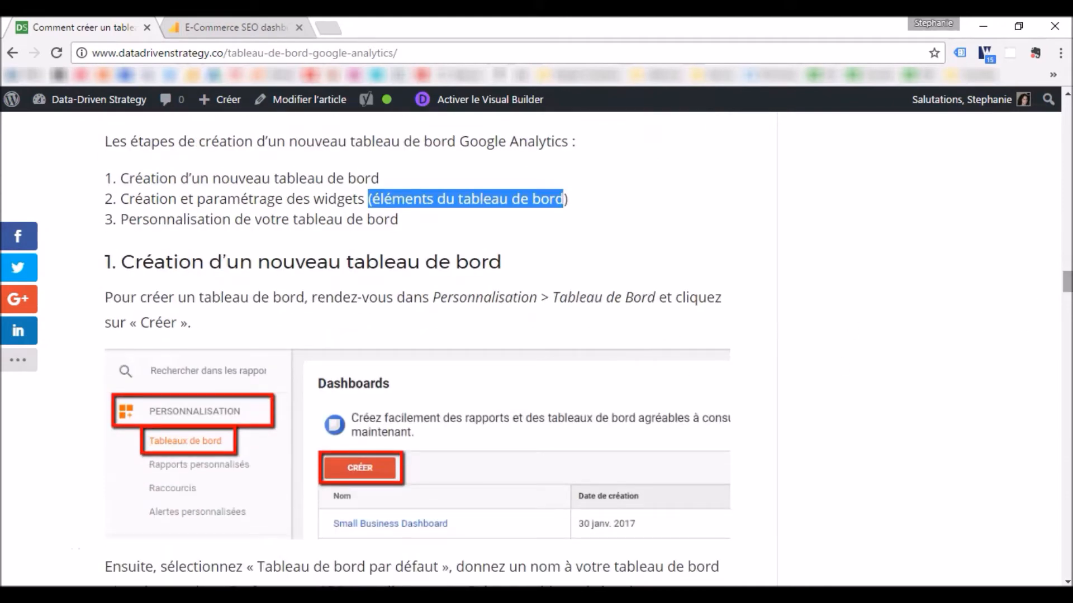
pyautogui.moveTo(1068, 286); pyautogui.dragTo(1068, 296)
# Switch to Google Analytics and create a new dashboard named Performance SEO from the Tableau de bord par défaut template.
pyautogui.click(251, 25)
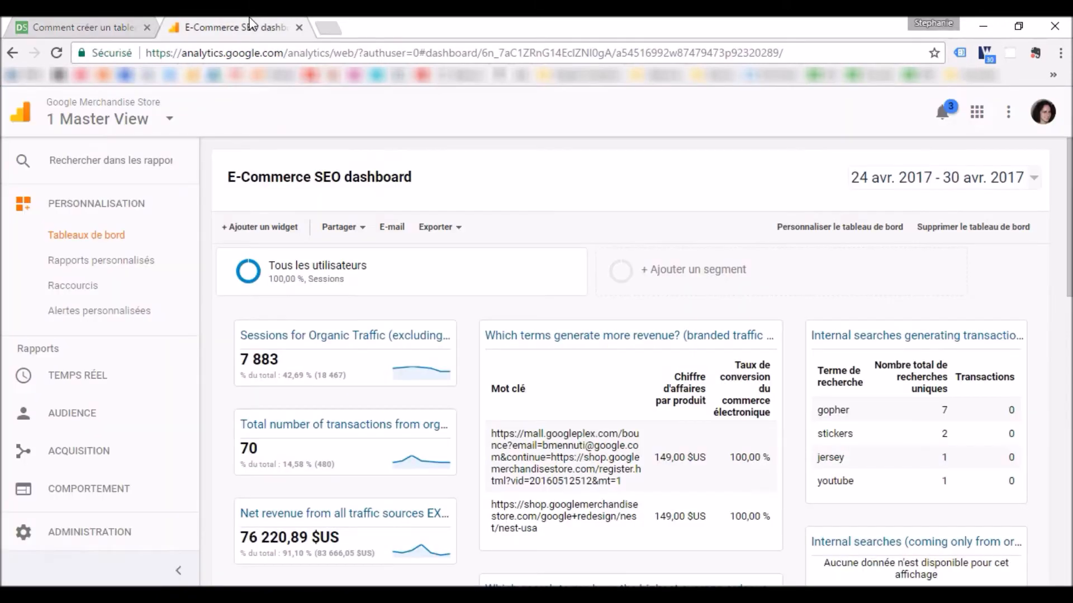
pyautogui.click(122, 244)
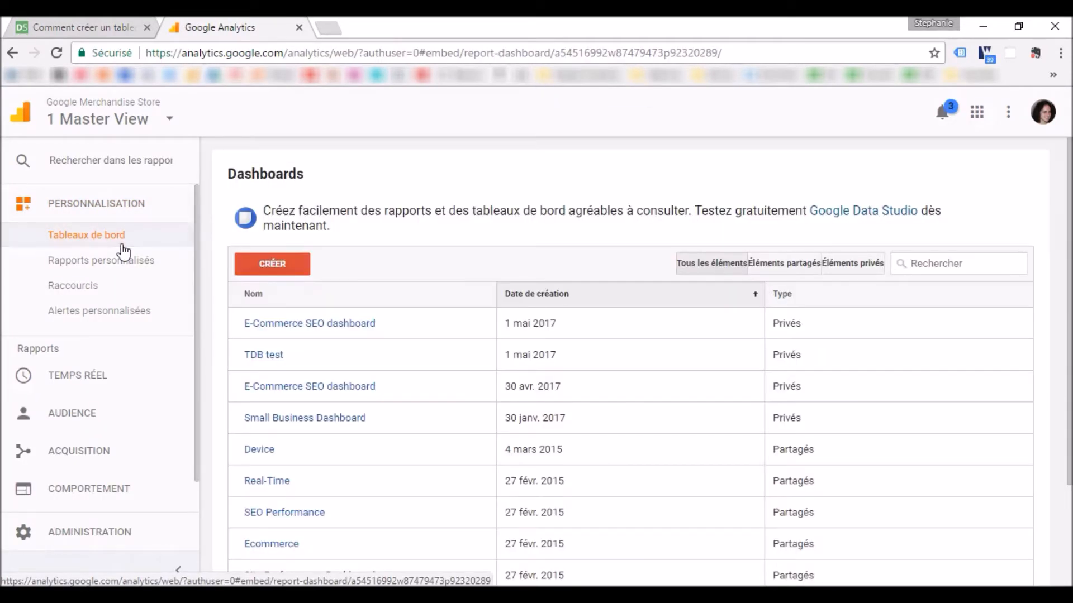
pyautogui.click(271, 264)
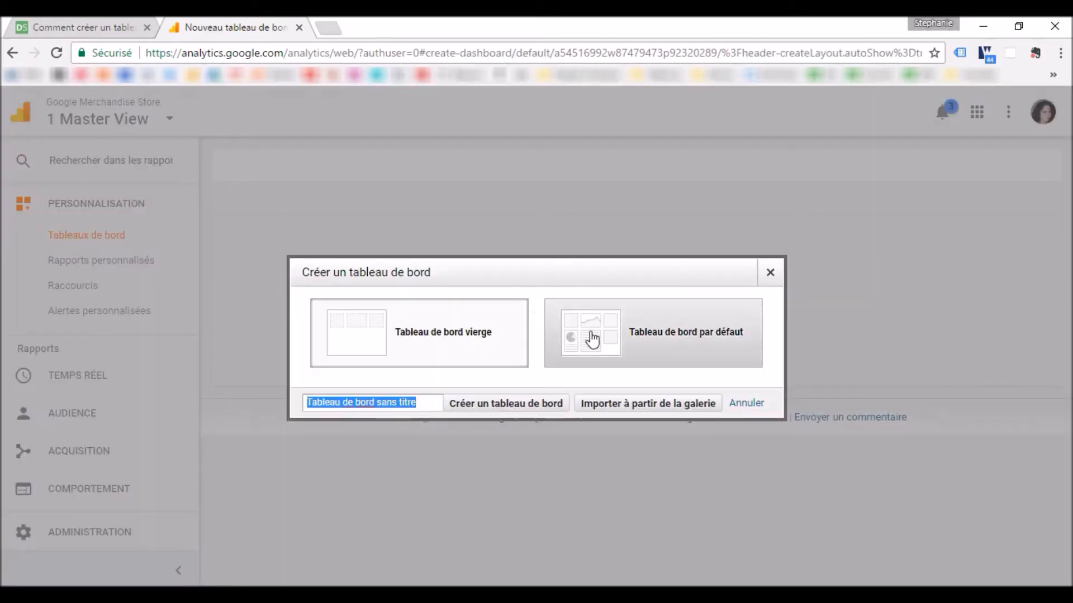
pyautogui.click(617, 339)
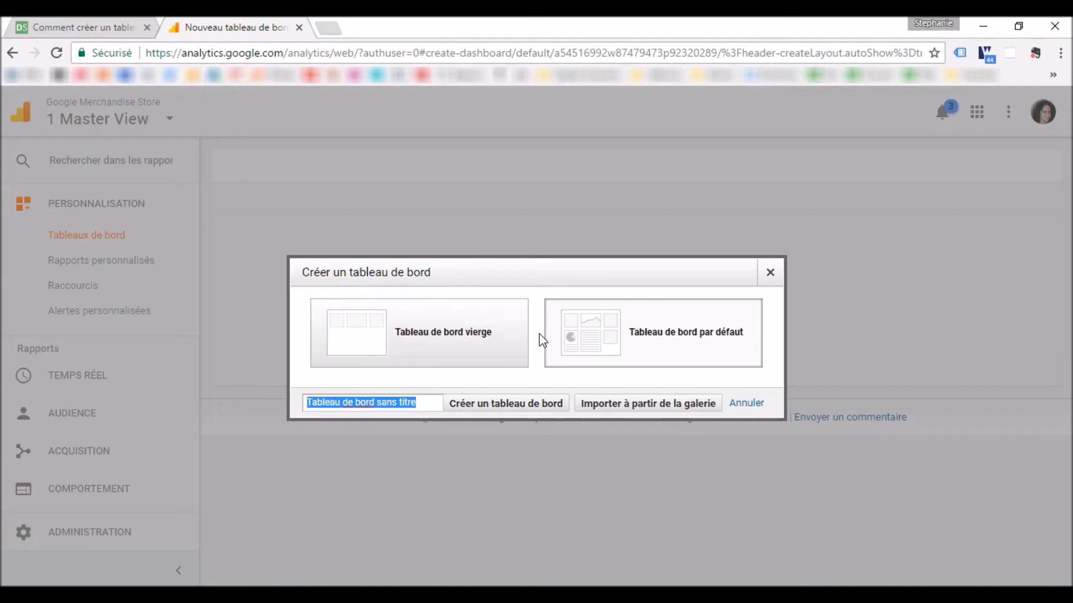
pyautogui.click(426, 402)
pyautogui.moveTo(426, 402); pyautogui.dragTo(277, 416)
pyautogui.write('Performance SEO')
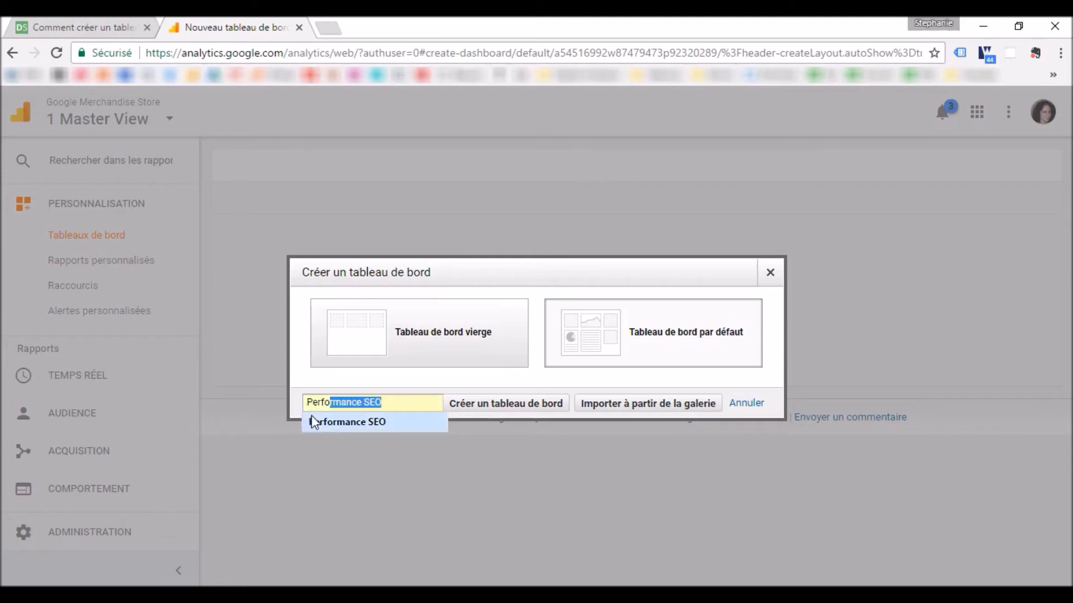
pyautogui.click(312, 416)
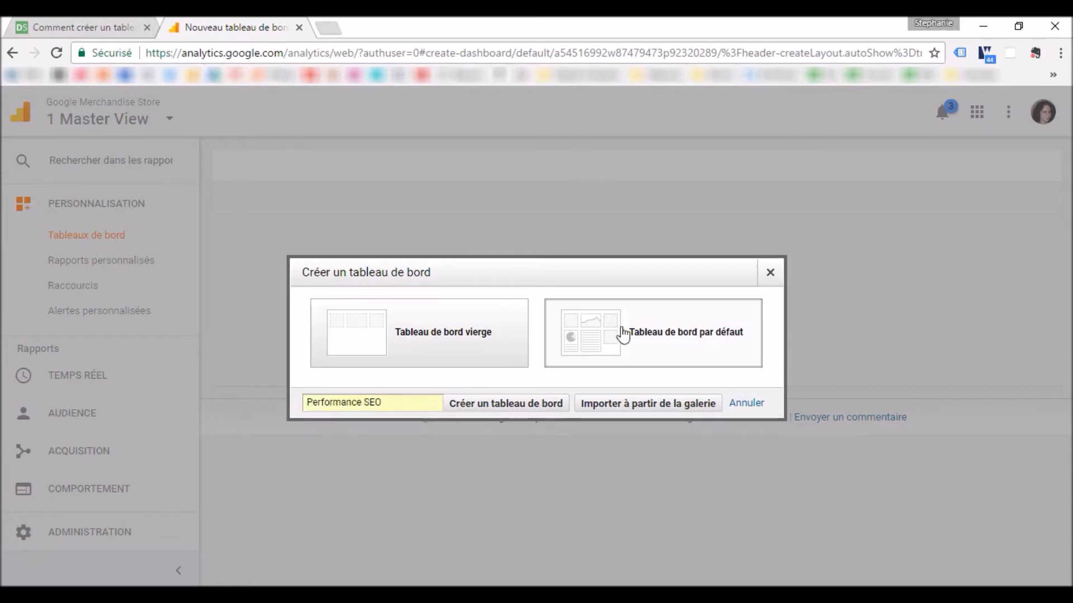
pyautogui.click(548, 410)
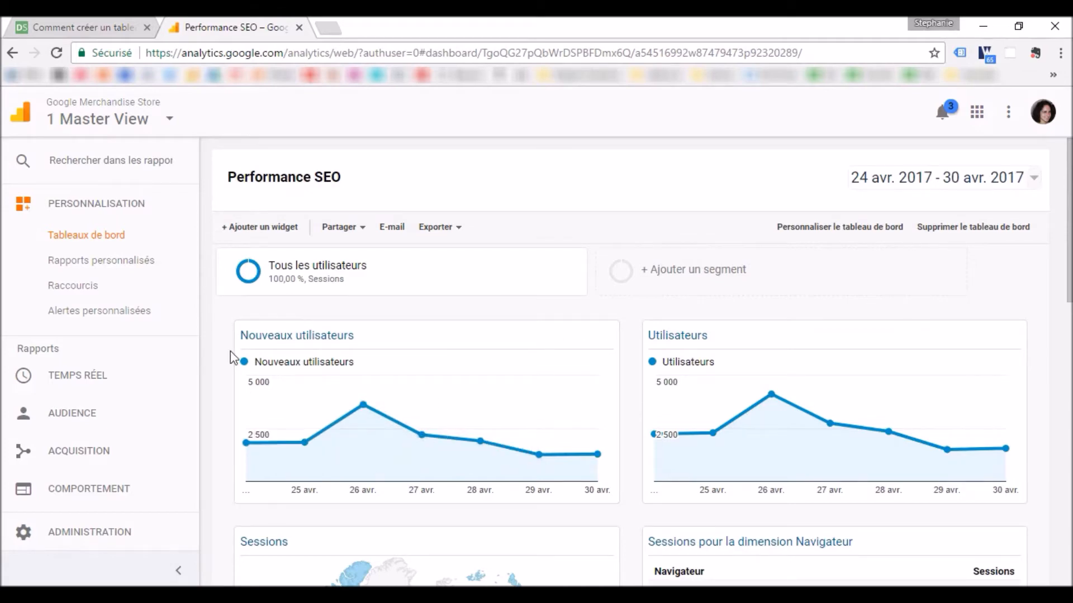
# Consult the article's section on configuring widgets and retitle the dashboard's Nouveaux utilisateurs widget as Nouveau visiteurs SEO par pays.
pyautogui.click(103, 33)
pyautogui.moveTo(1065, 299); pyautogui.dragTo(1067, 333)
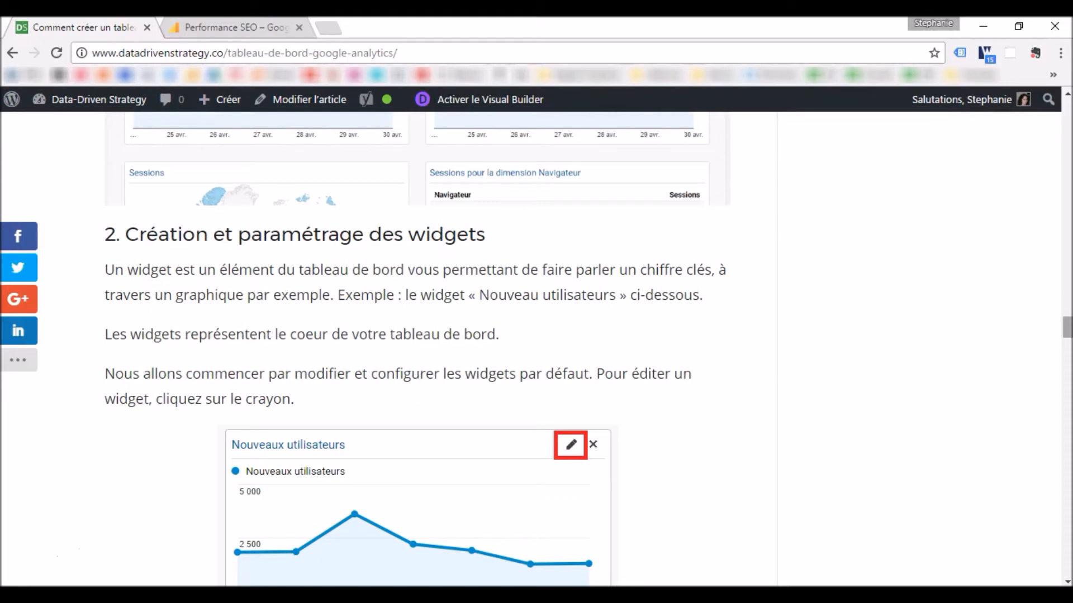
pyautogui.scroll(-4, 416, 335)
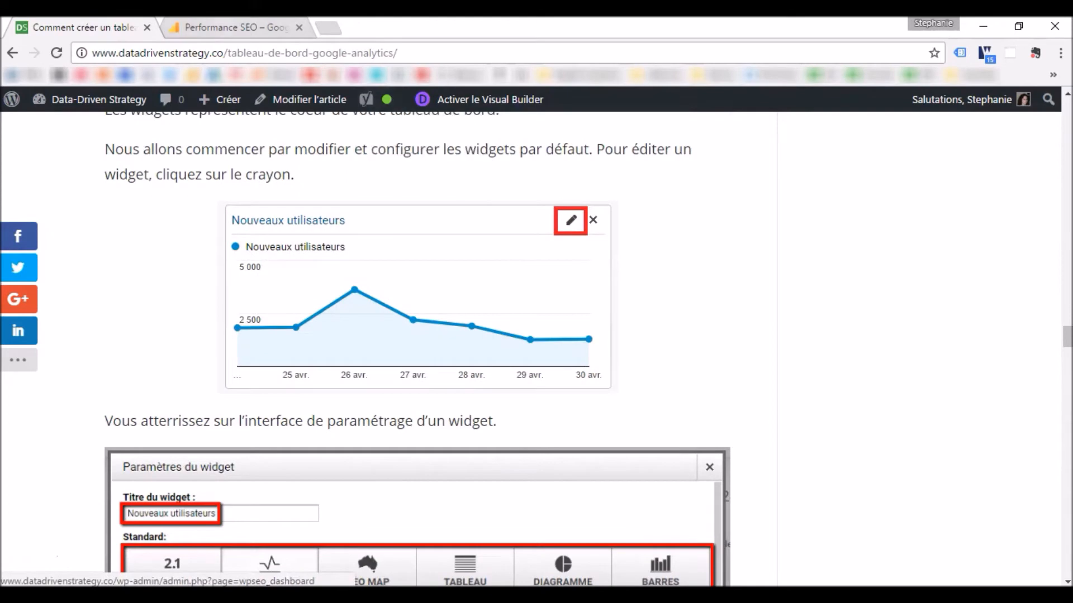
pyautogui.click(224, 27)
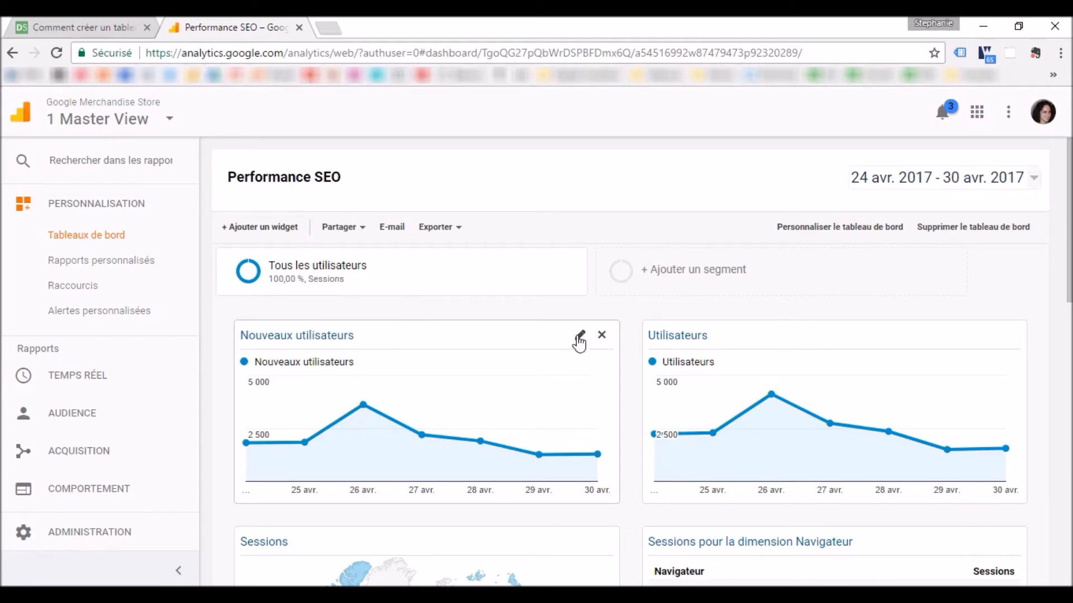
pyautogui.click(580, 336)
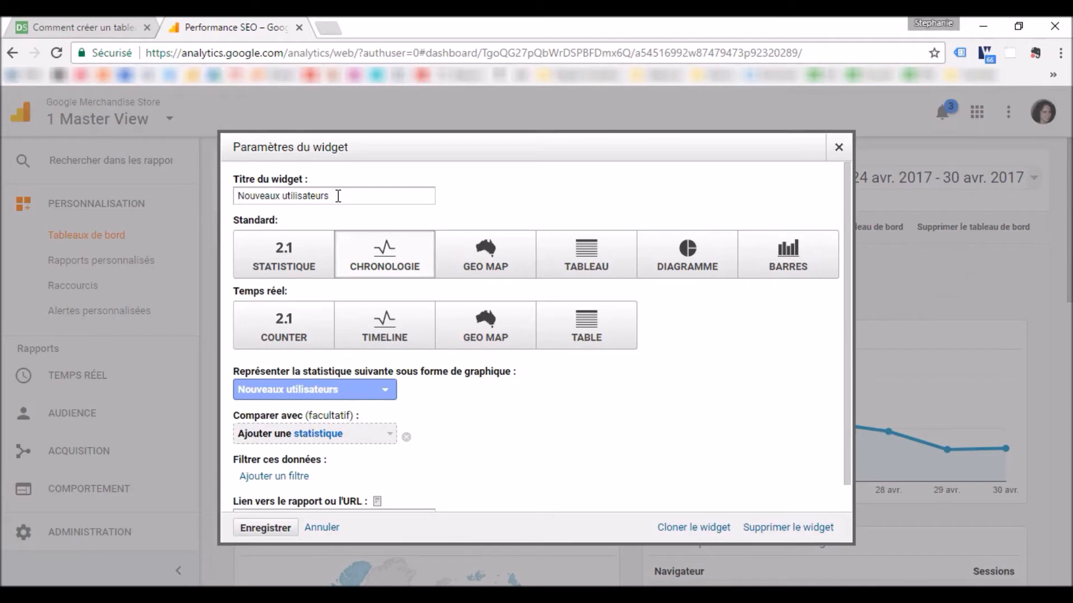
pyautogui.moveTo(343, 196); pyautogui.dragTo(214, 204)
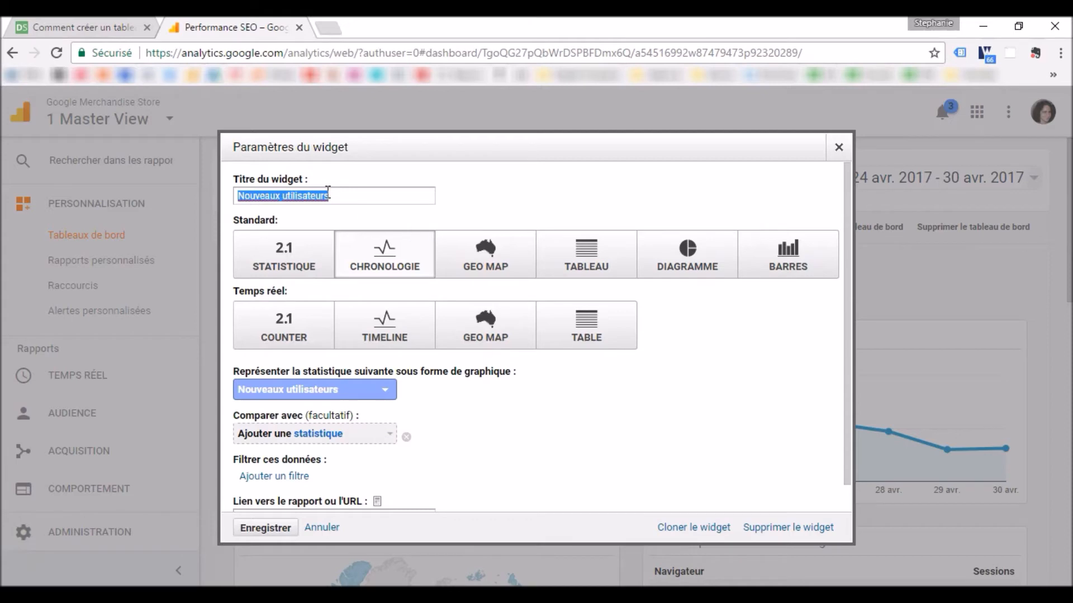
pyautogui.write('Nouveau ')
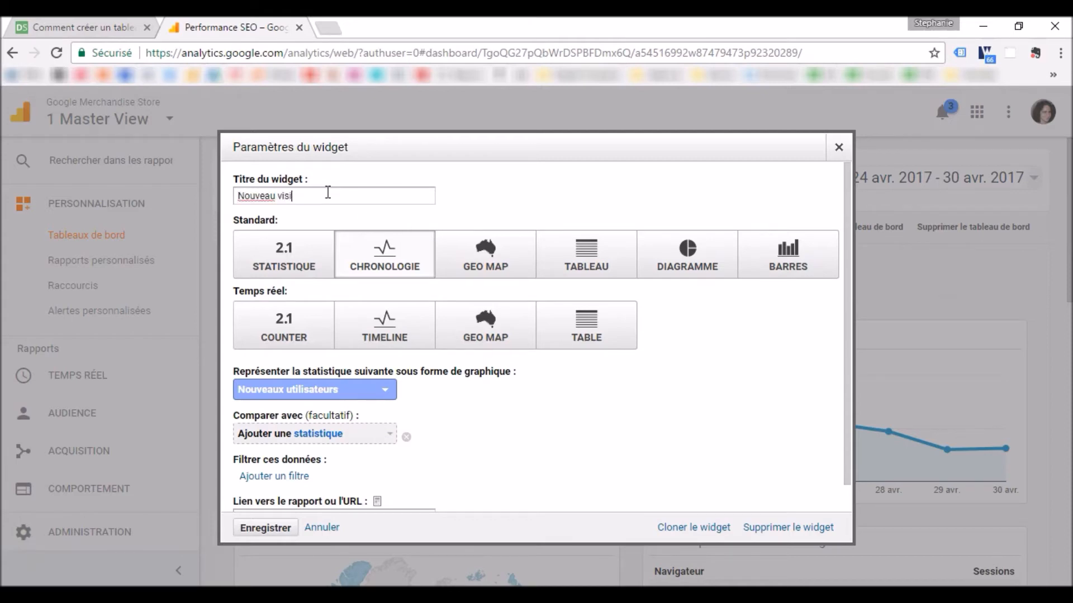
pyautogui.write('visiteurs SEO par pays')
# Change the widget to a standard Geo Map plotting Nouveaux utilisateurs by Pays.
pyautogui.click(490, 271)
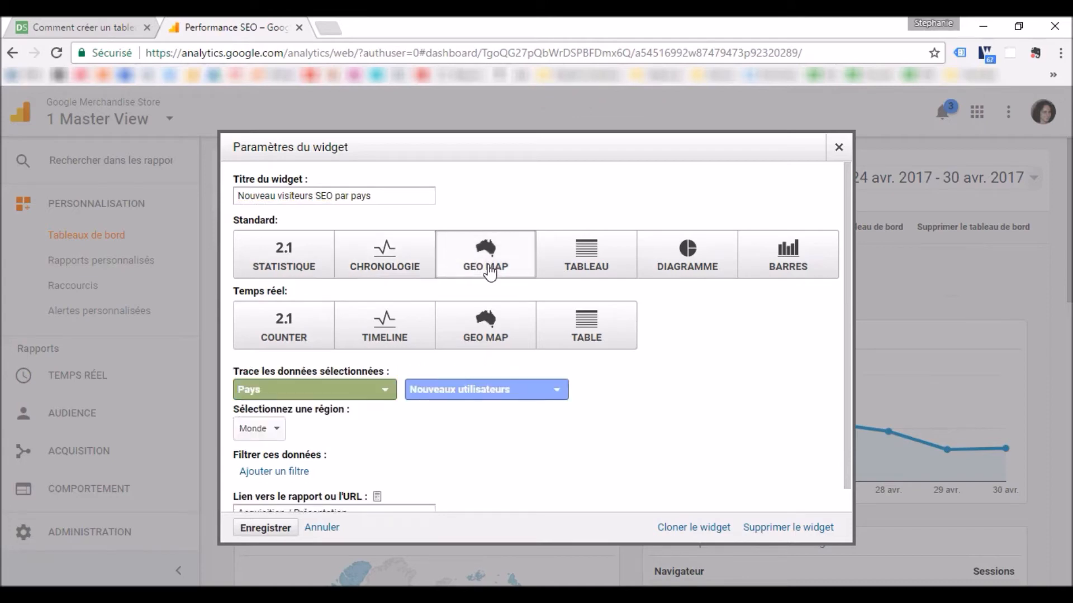
pyautogui.click(352, 397)
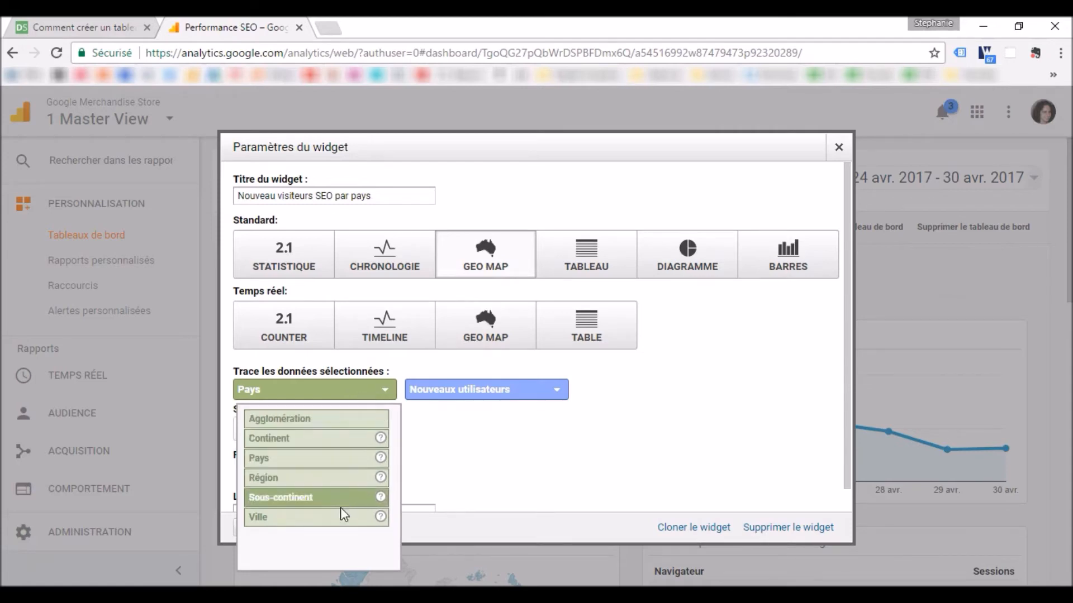
pyautogui.click(368, 391)
pyautogui.click(374, 391)
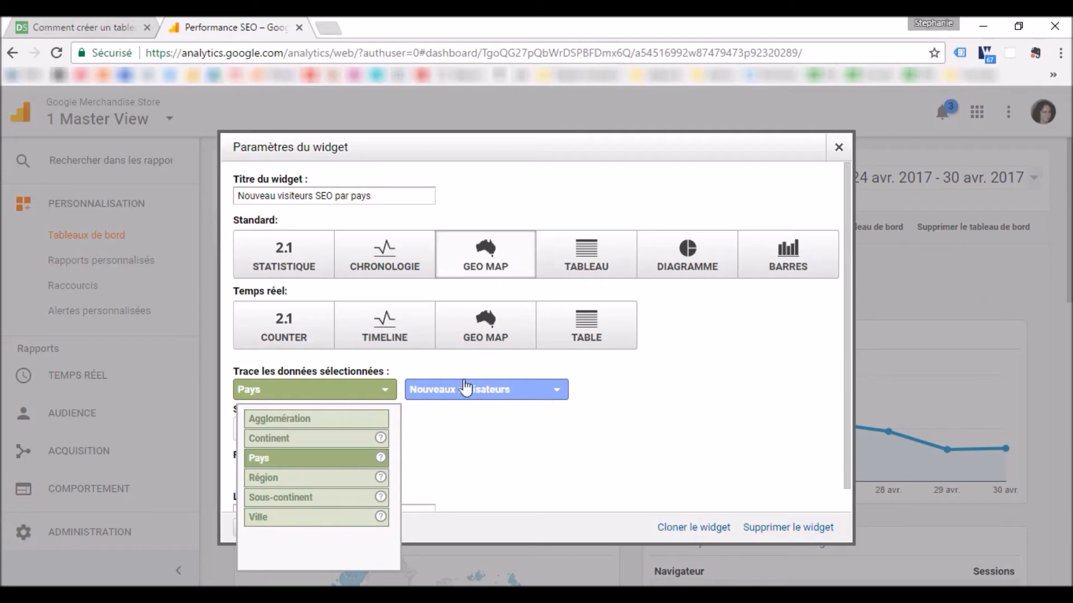
pyautogui.click(507, 431)
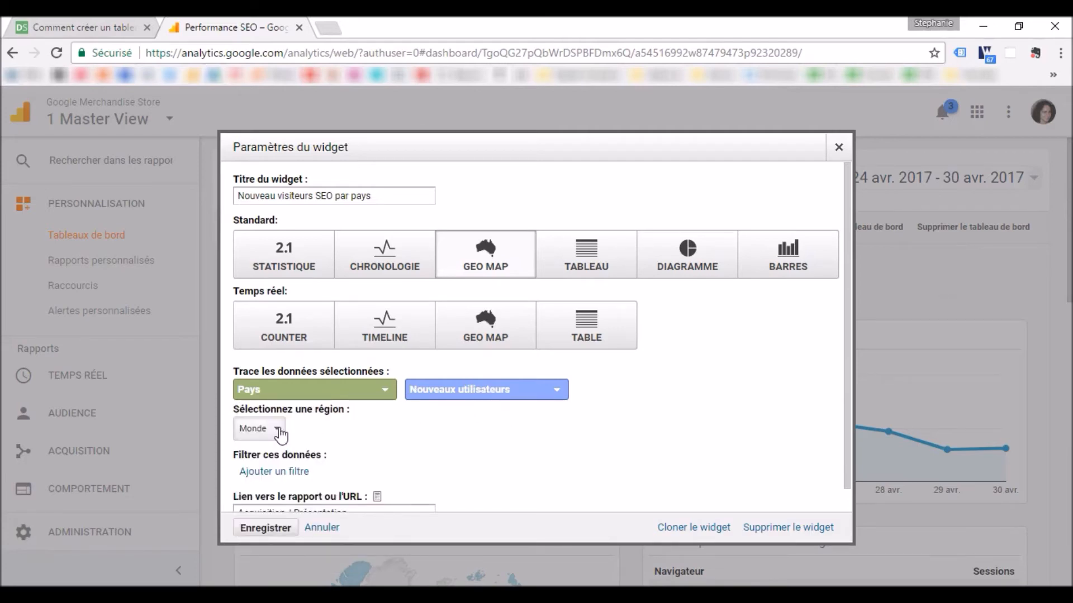
# Filter the widget to show only Source/Support containing google / organic, and save its settings.
pyautogui.moveTo(846, 351); pyautogui.dragTo(853, 390)
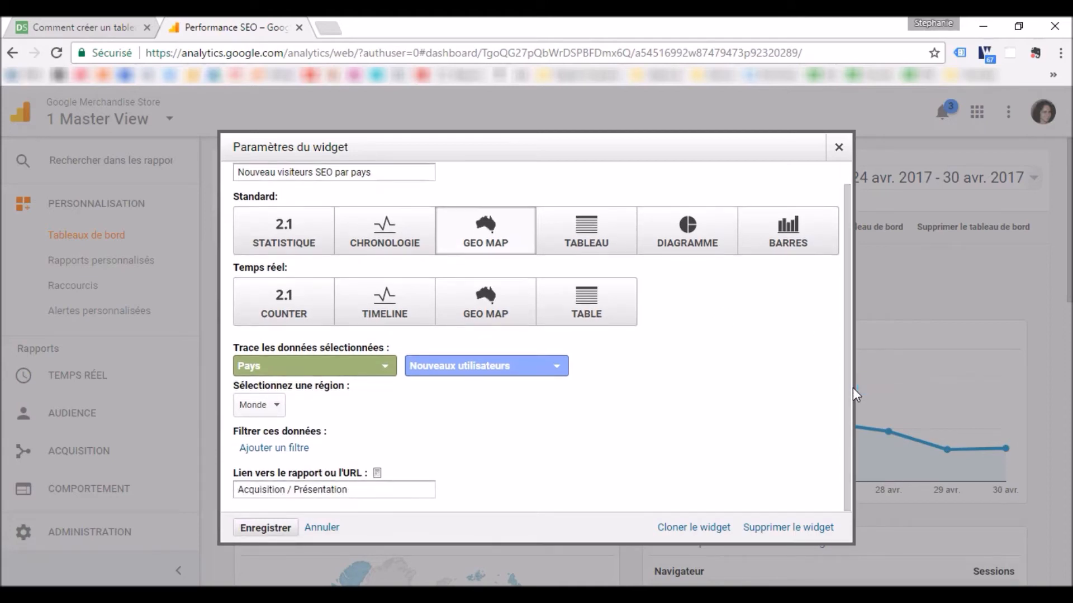
pyautogui.click(293, 449)
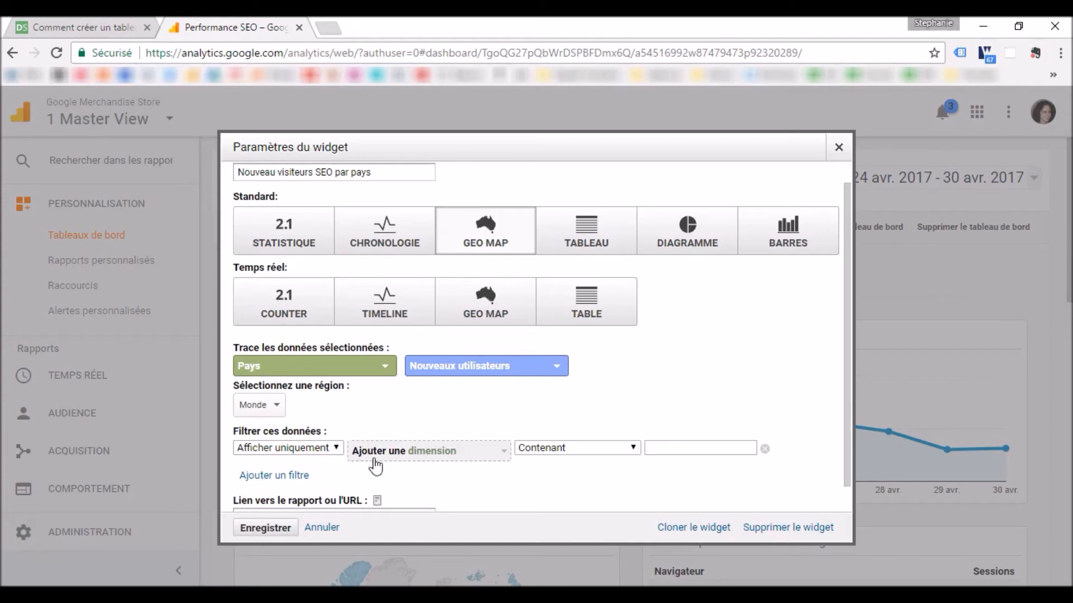
pyautogui.click(410, 455)
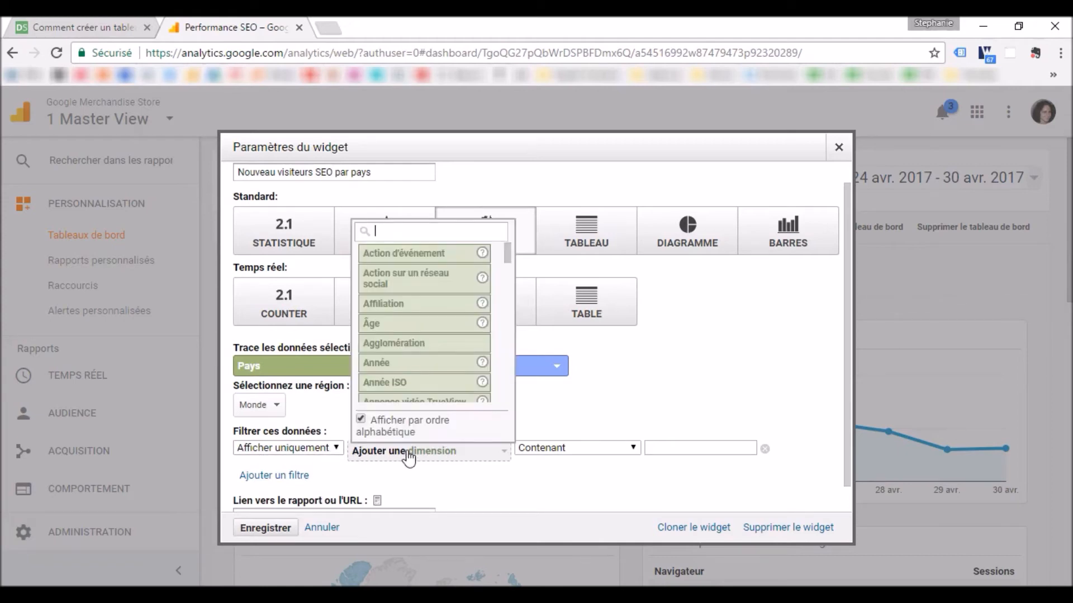
pyautogui.write('source')
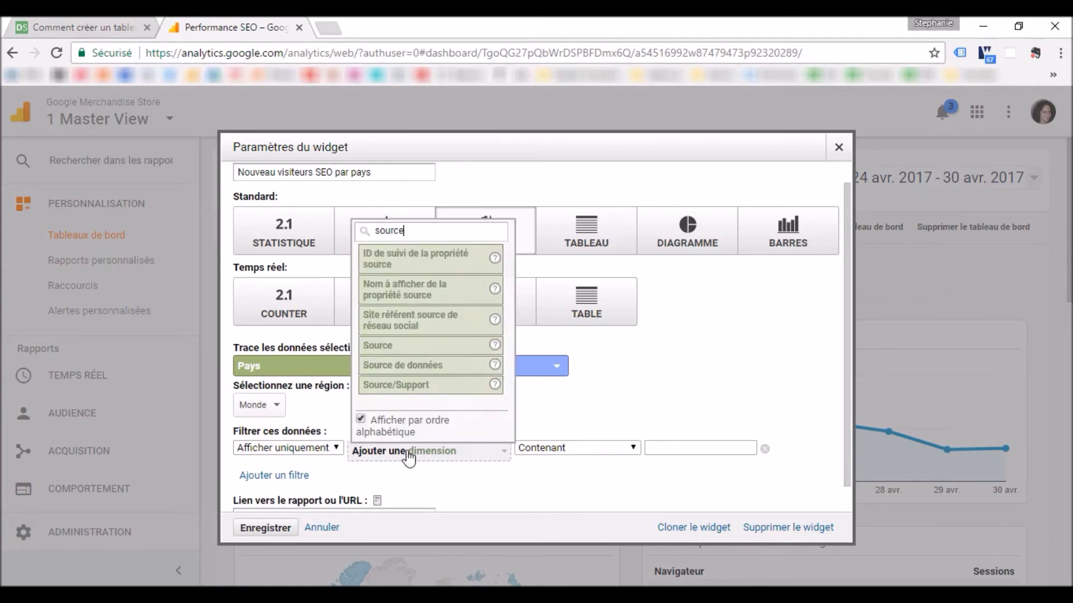
pyautogui.click(407, 391)
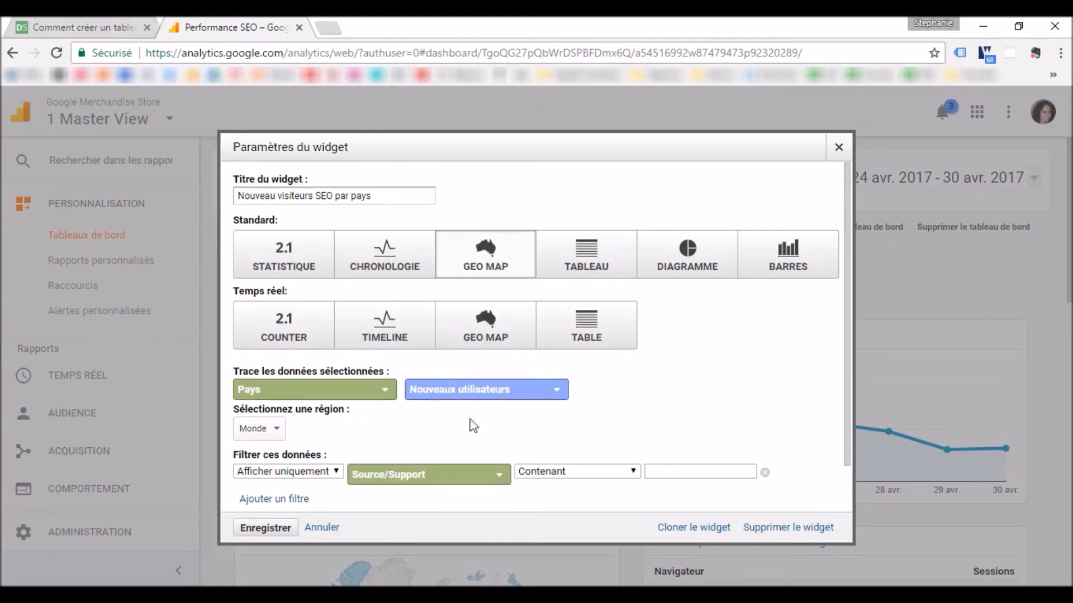
pyautogui.moveTo(846, 418); pyautogui.dragTo(847, 429)
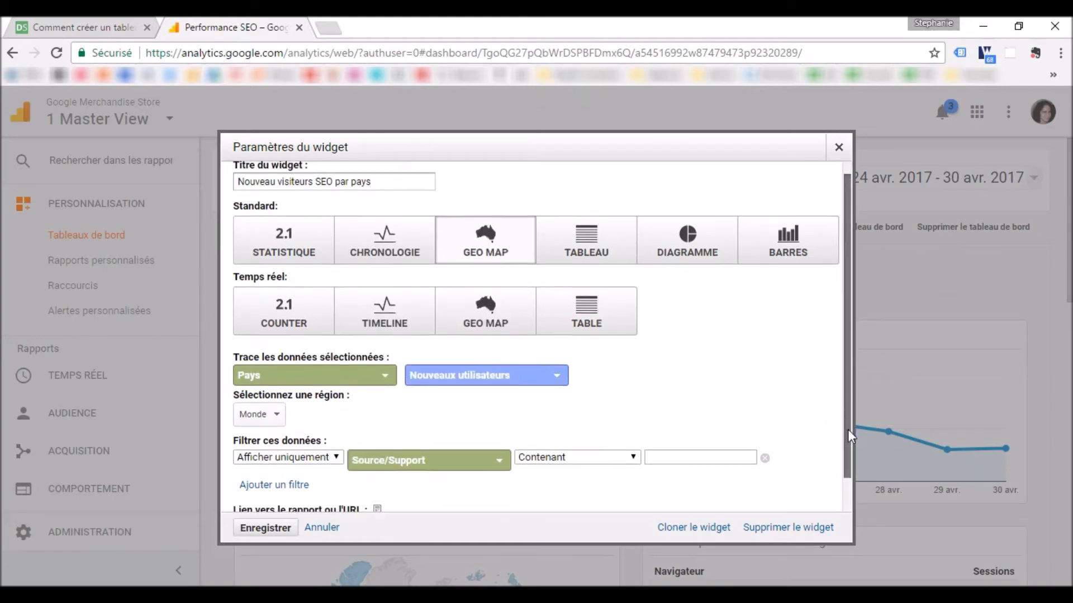
pyautogui.click(703, 454)
pyautogui.write('google / organic')
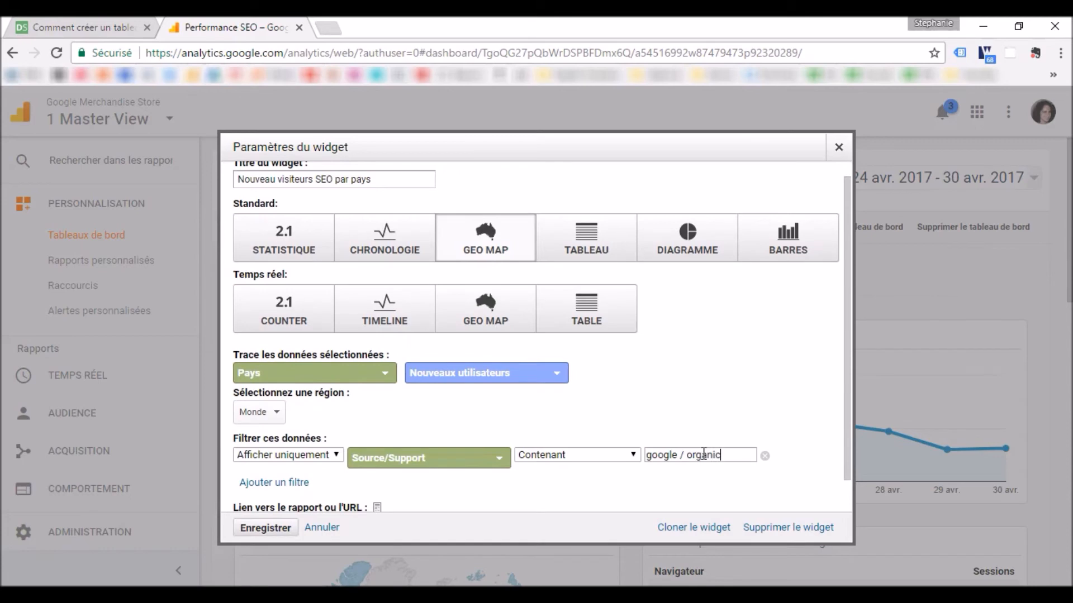
pyautogui.moveTo(846, 452); pyautogui.dragTo(853, 483)
pyautogui.click(267, 532)
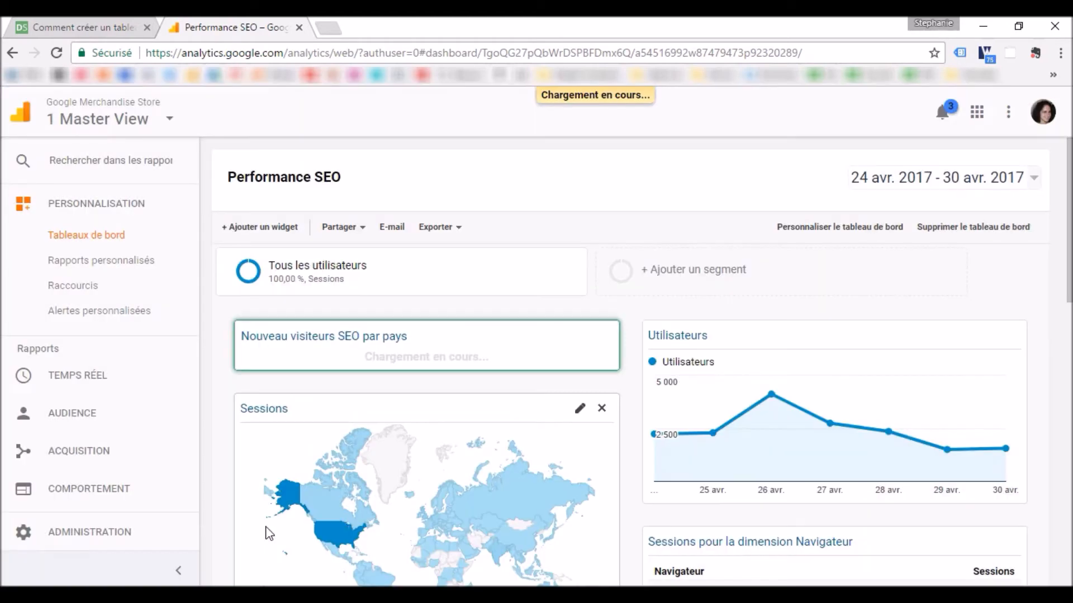
# Examine the new visitors by country map and look through the other widgets on the Performance SEO dashboard.
pyautogui.moveTo(507, 445)
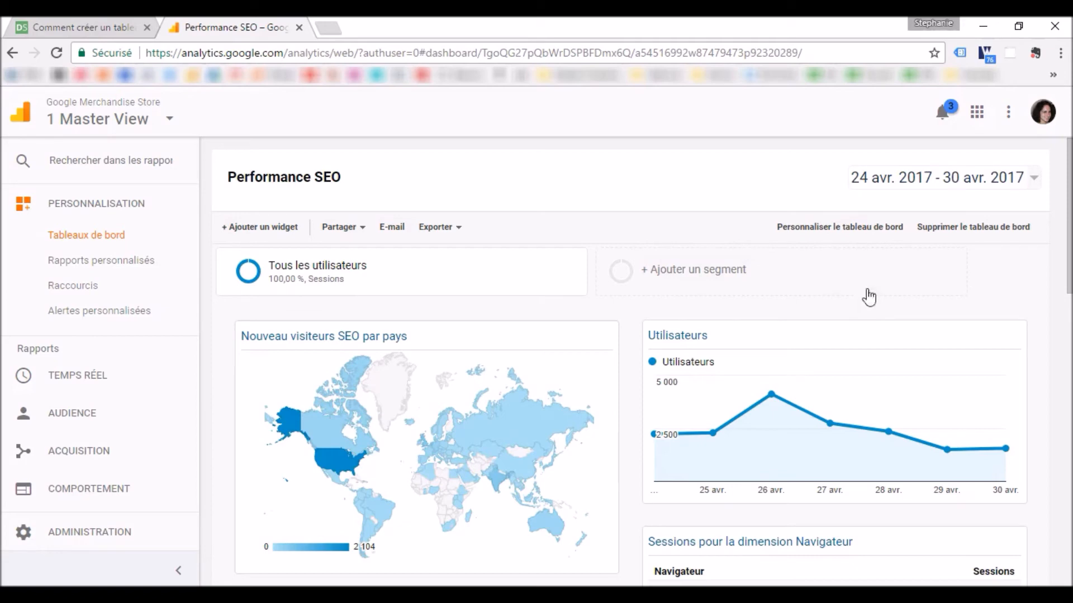
pyautogui.scroll(-1, 704, 391)
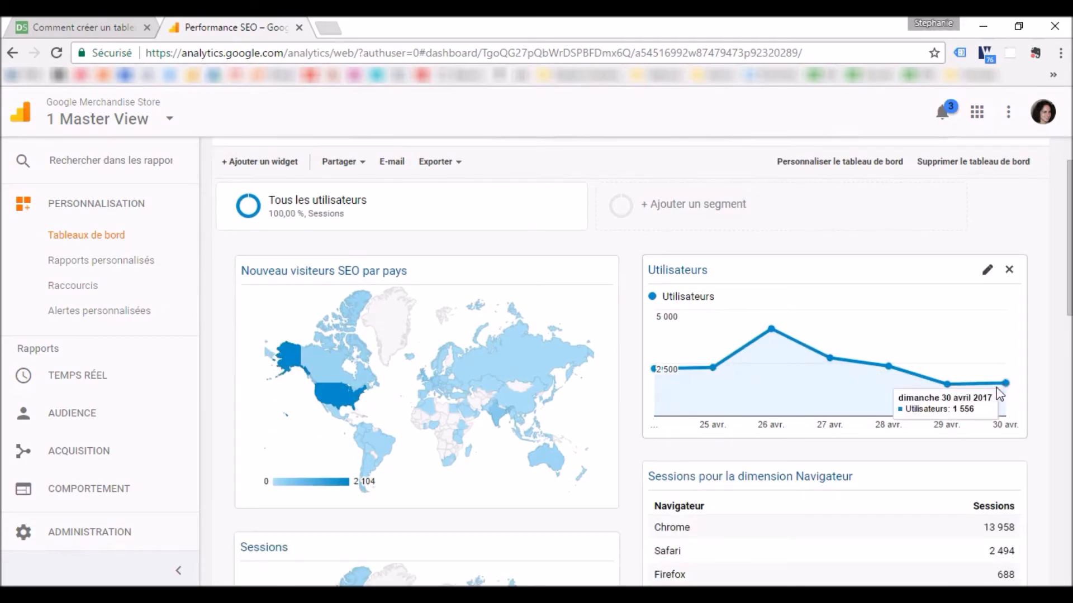
pyautogui.moveTo(334, 401)
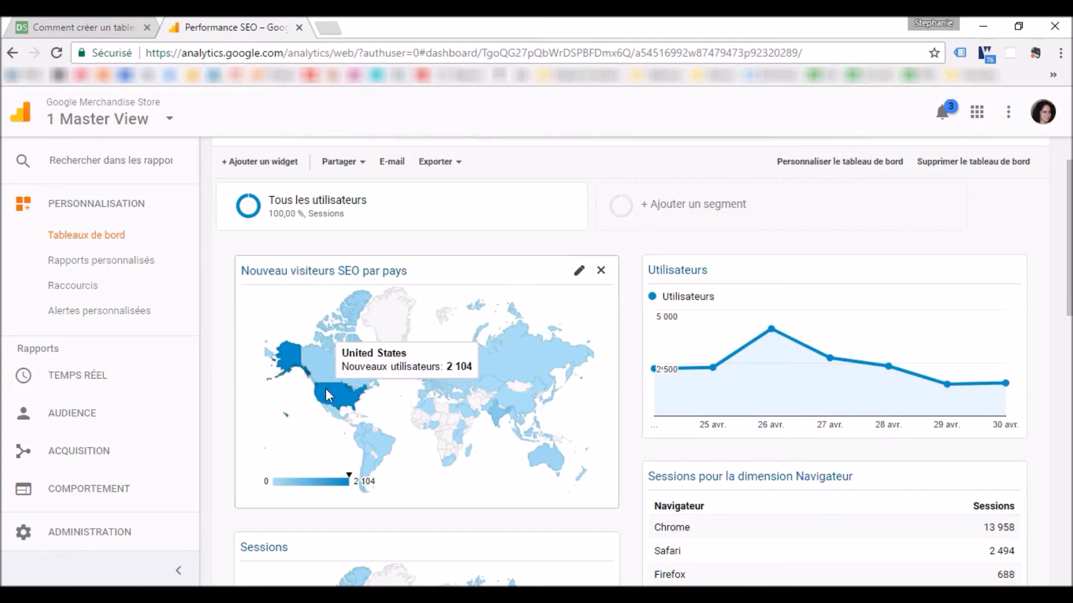
pyautogui.moveTo(325, 369)
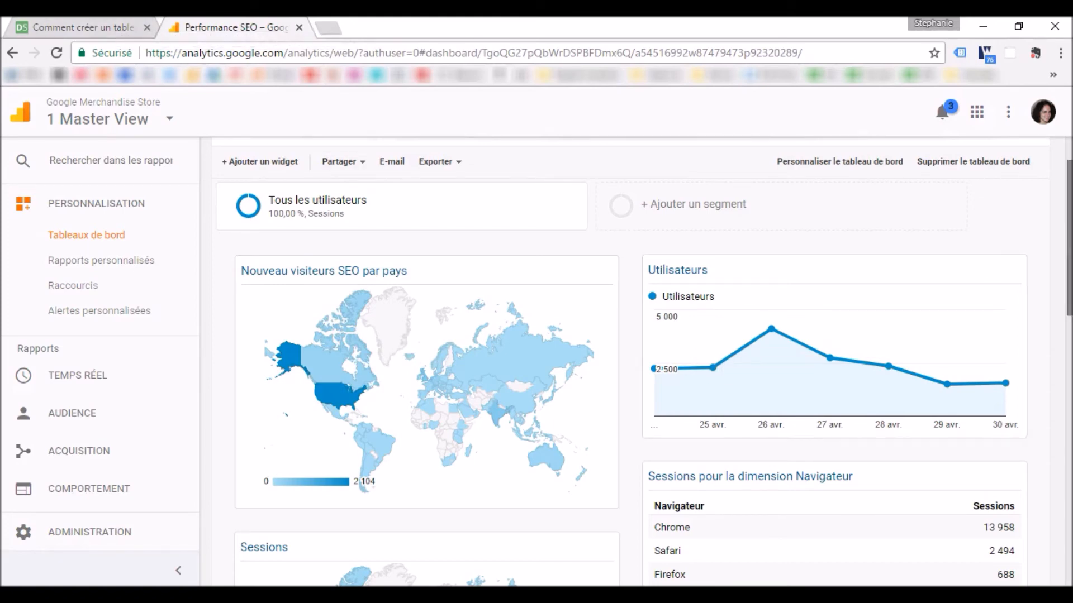
pyautogui.scroll(-5, 1068, 240)
pyautogui.scroll(5, 1068, 240)
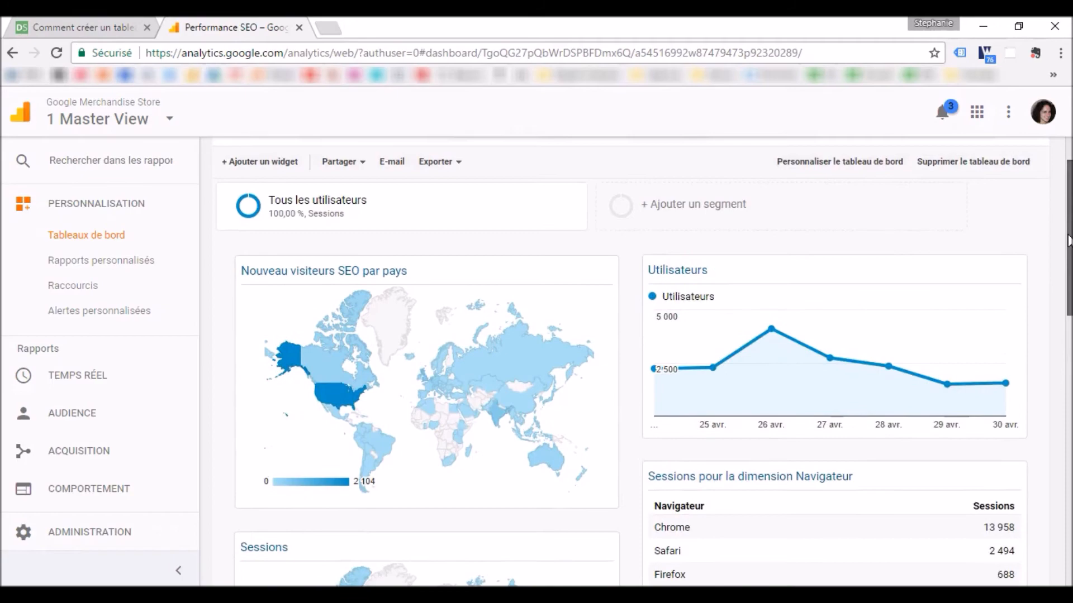
pyautogui.scroll(-1, 1068, 240)
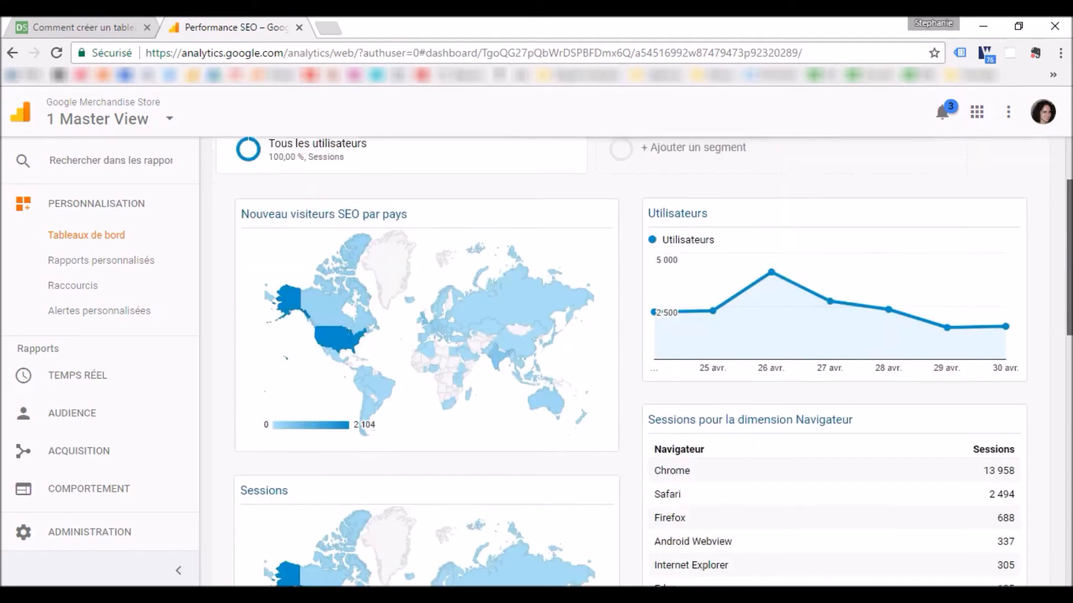
pyautogui.scroll(-10, 1068, 240)
pyautogui.scroll(5, 1068, 240)
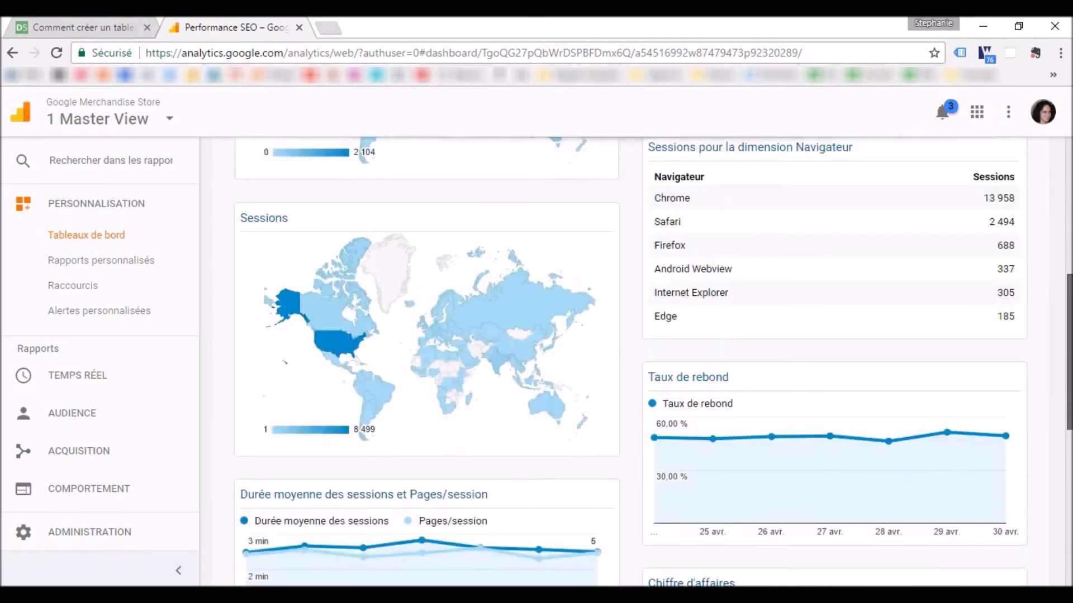
pyautogui.scroll(6, 1068, 241)
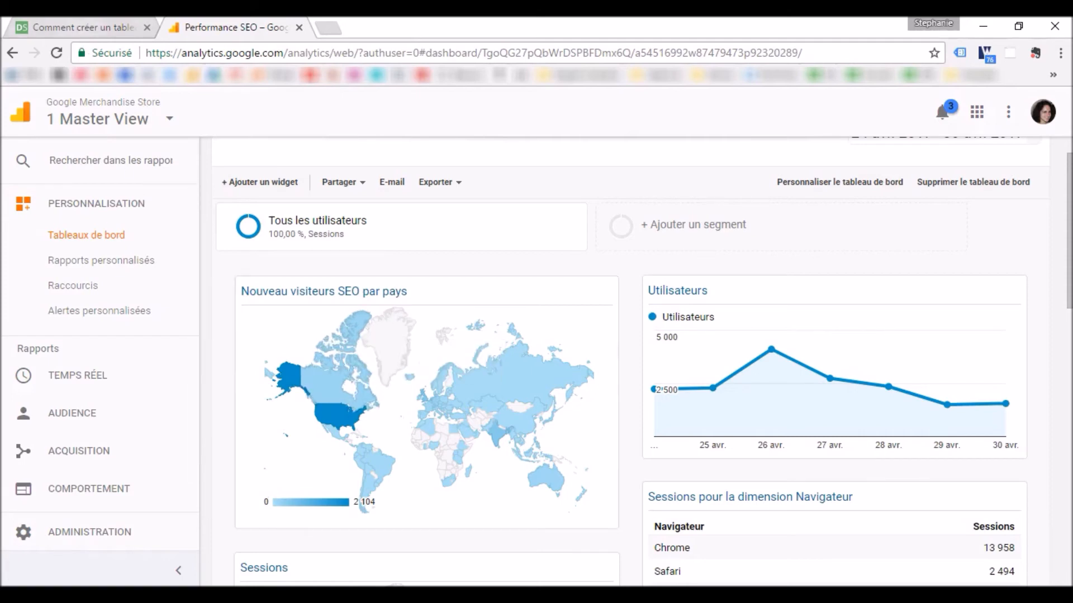
# Consult the article's section on personalising the dashboard and move the Nouveau visiteurs SEO par pays widget to the top of the second column.
pyautogui.click(83, 23)
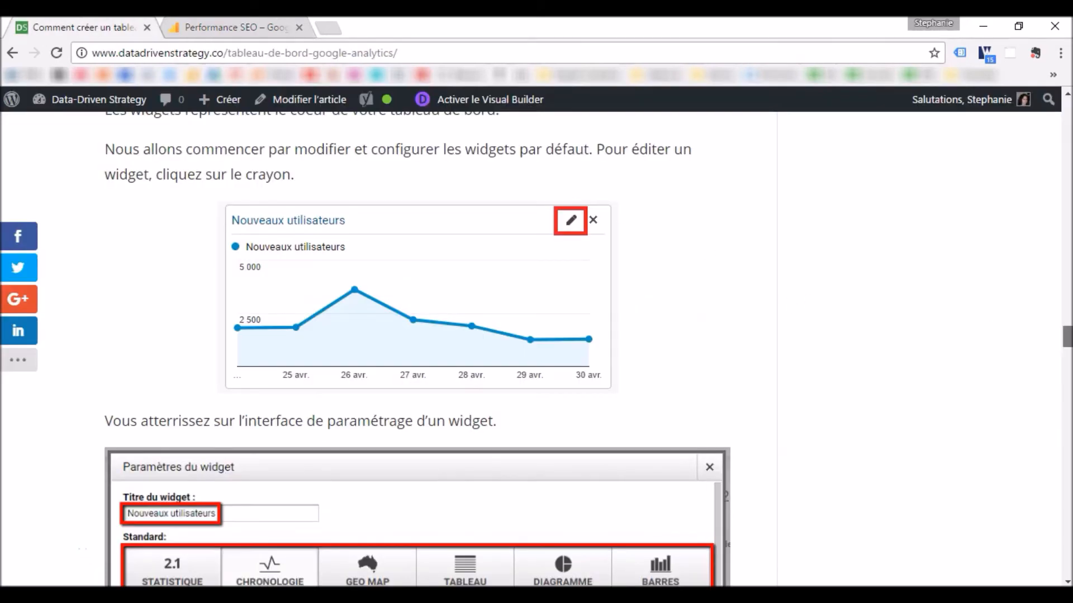
pyautogui.scroll(-12, 417, 349)
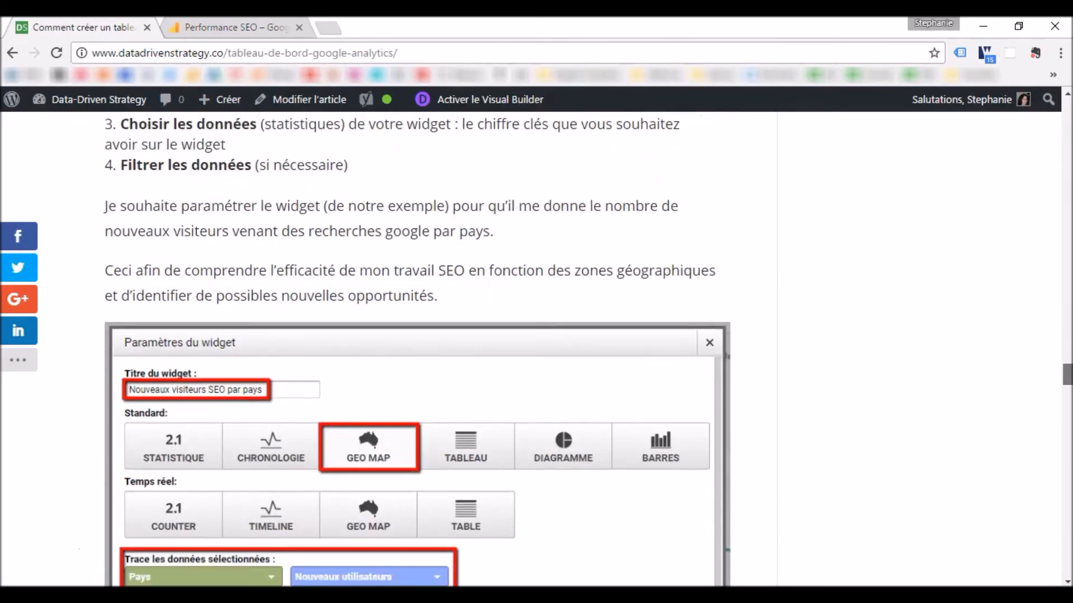
pyautogui.scroll(-10, 416, 349)
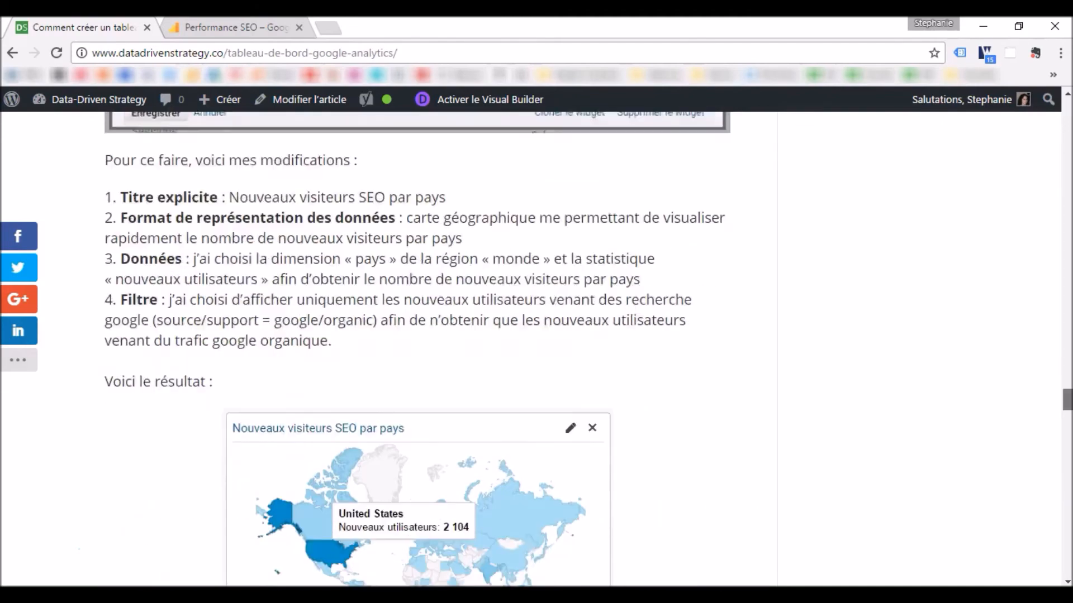
pyautogui.scroll(-10, 416, 349)
pyautogui.scroll(-3, 416, 349)
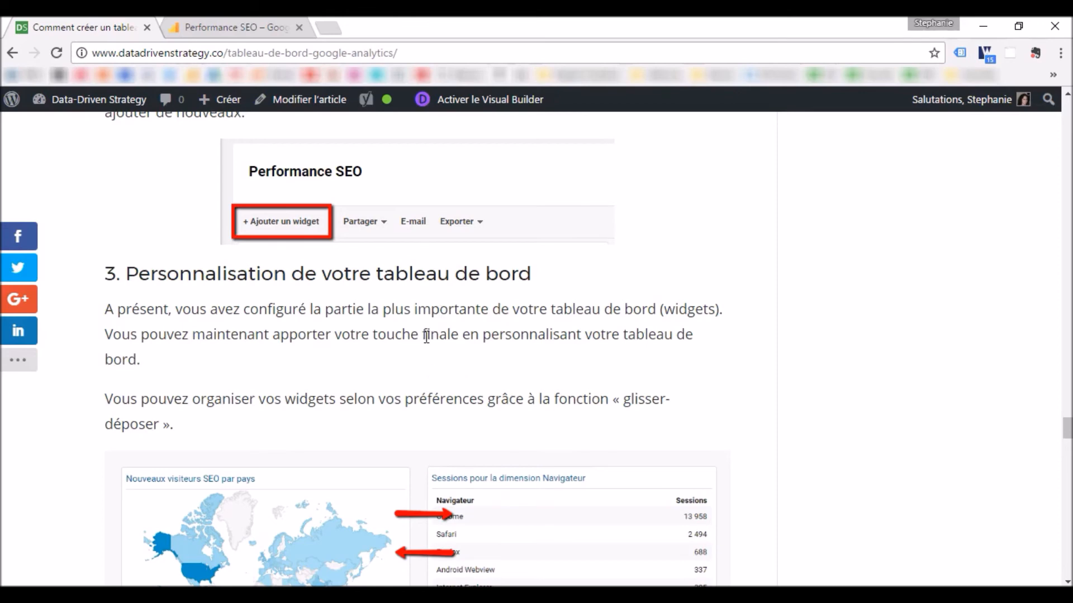
pyautogui.click(203, 24)
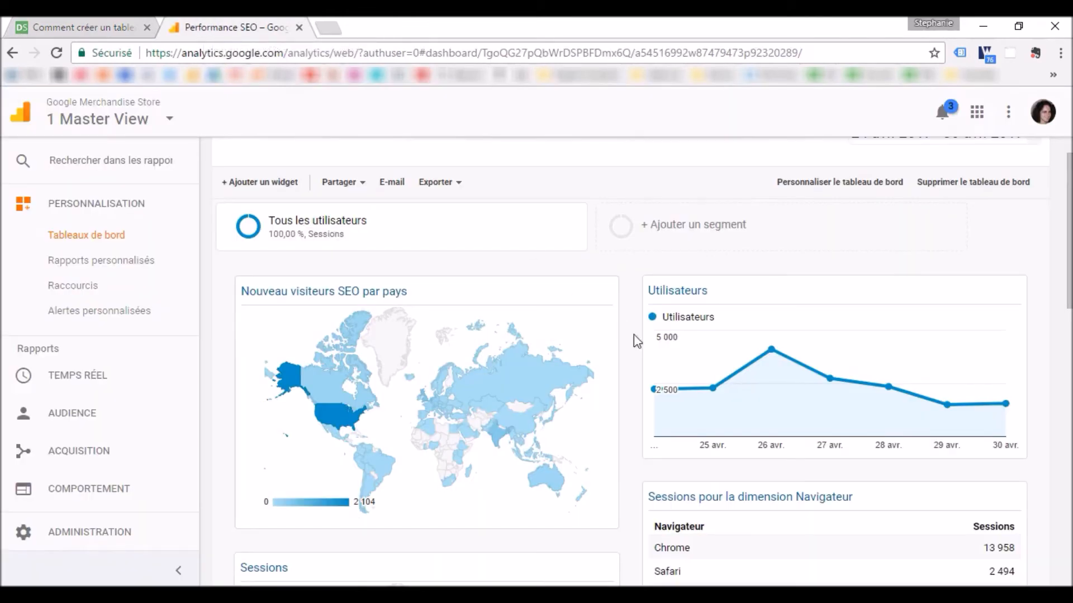
pyautogui.moveTo(559, 314); pyautogui.dragTo(802, 281)
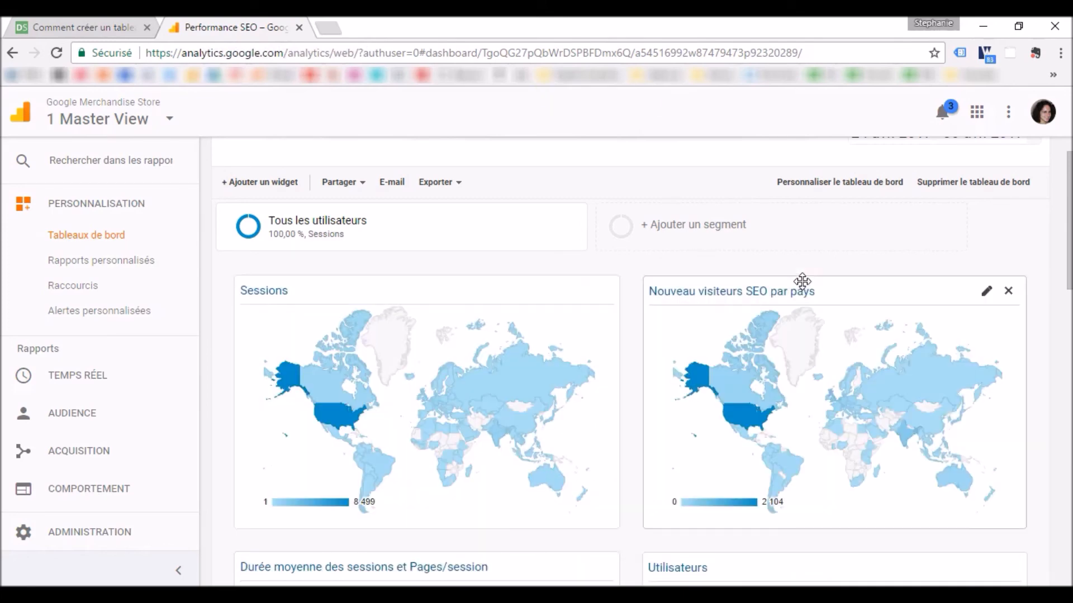
# Move the Durée moyenne des sessions et Pages/session widget above the Sessions widget in the first column.
pyautogui.scroll(-3, 710, 268)
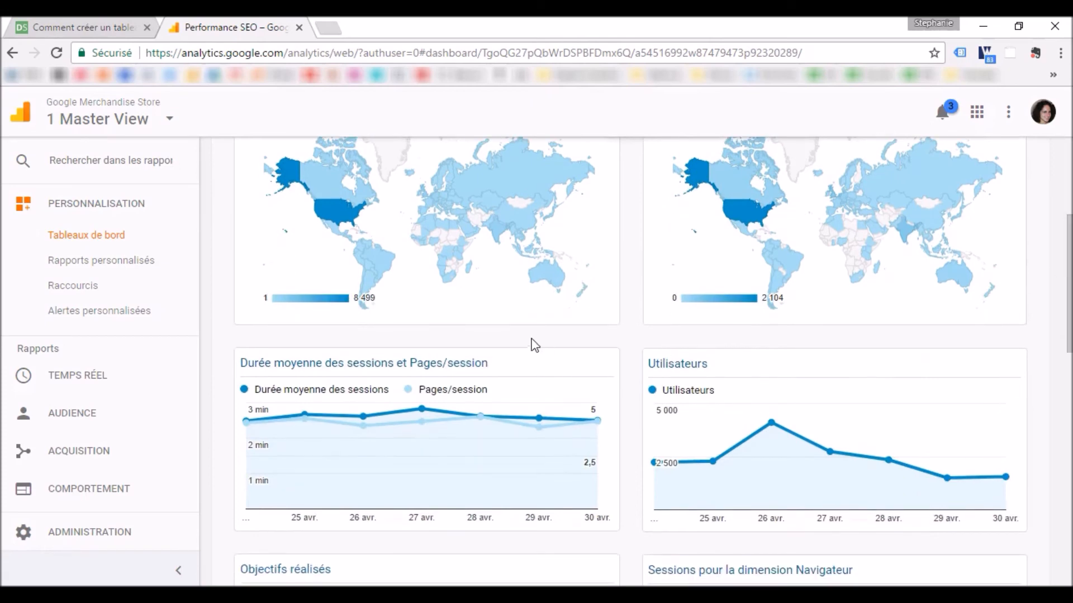
pyautogui.moveTo(531, 362); pyautogui.dragTo(534, 170)
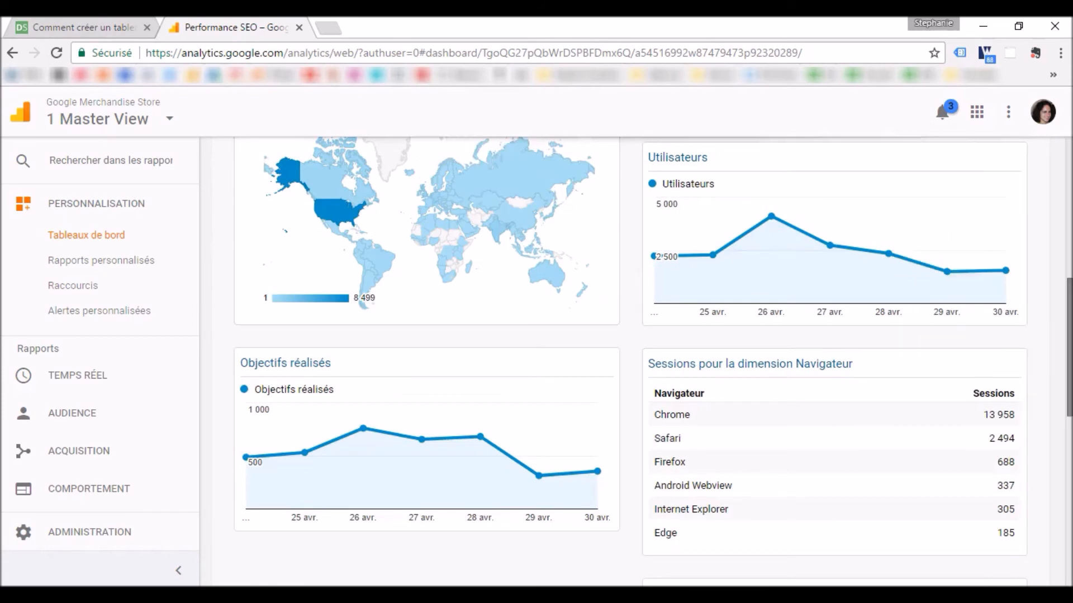
pyautogui.scroll(5, 819, 428)
pyautogui.scroll(3, 505, 296)
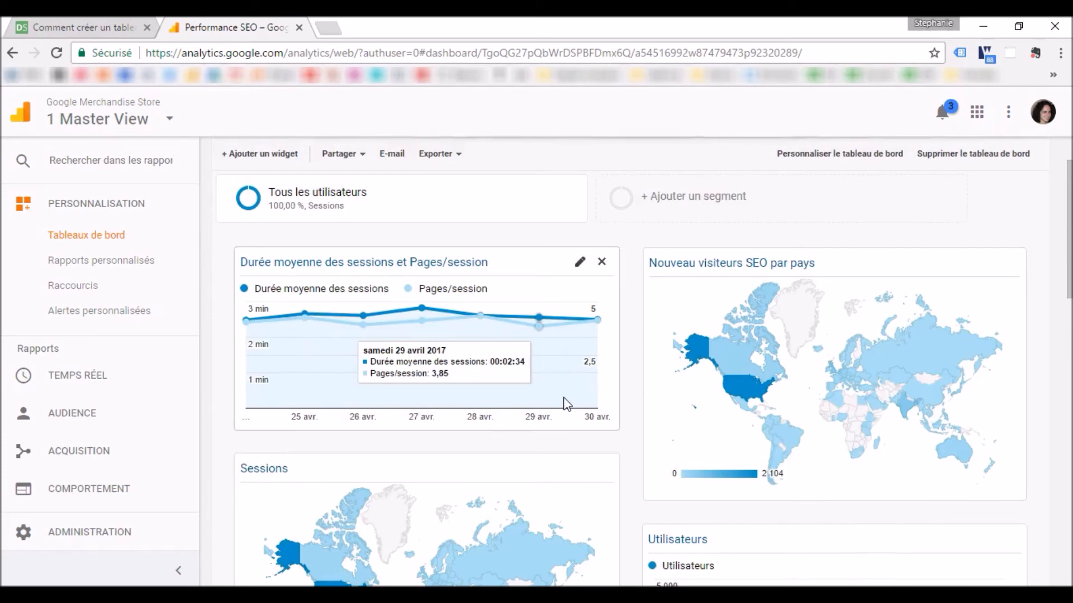
# Change the dashboard's layout to four columns of 25% each and save it.
pyautogui.click(848, 154)
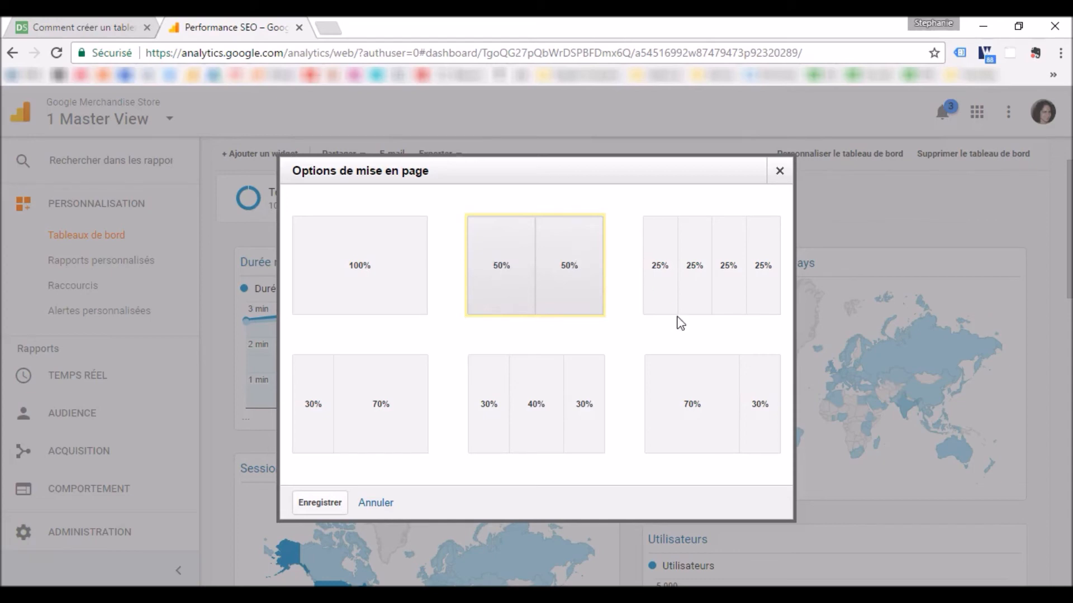
pyautogui.click(702, 273)
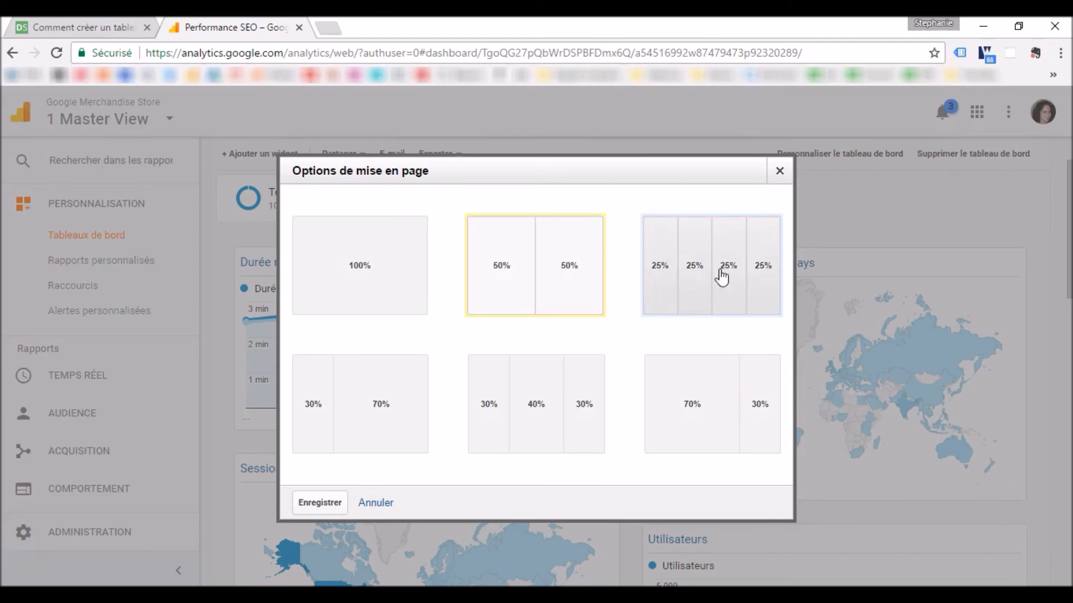
pyautogui.click(316, 503)
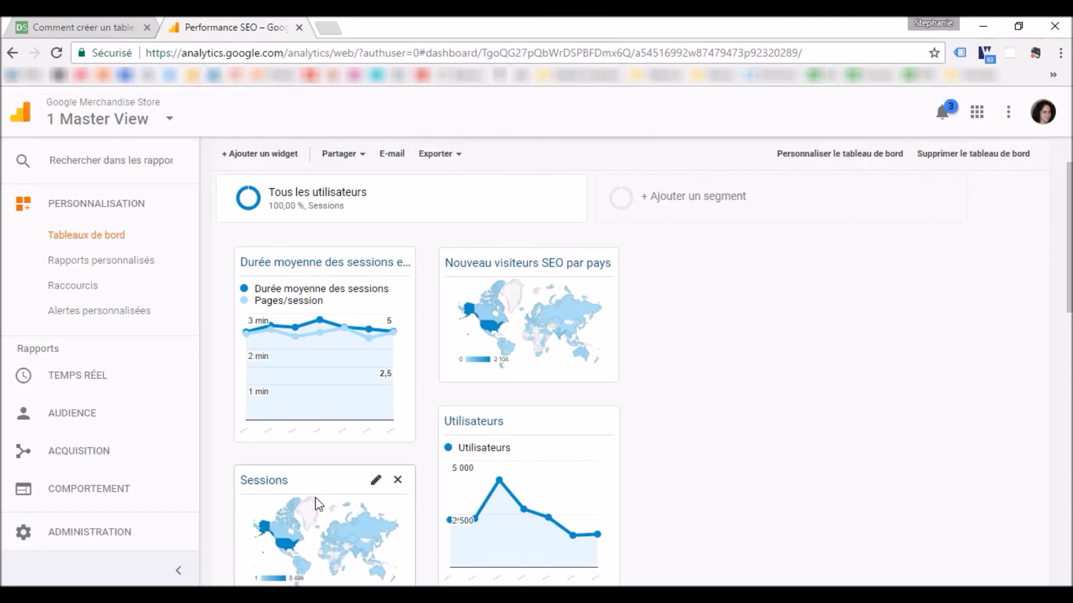
# Move the Sessions widget into the empty third column and the Utilisateurs widget into the fourth.
pyautogui.moveTo(331, 480); pyautogui.dragTo(708, 258)
pyautogui.moveTo(517, 423); pyautogui.dragTo(929, 267)
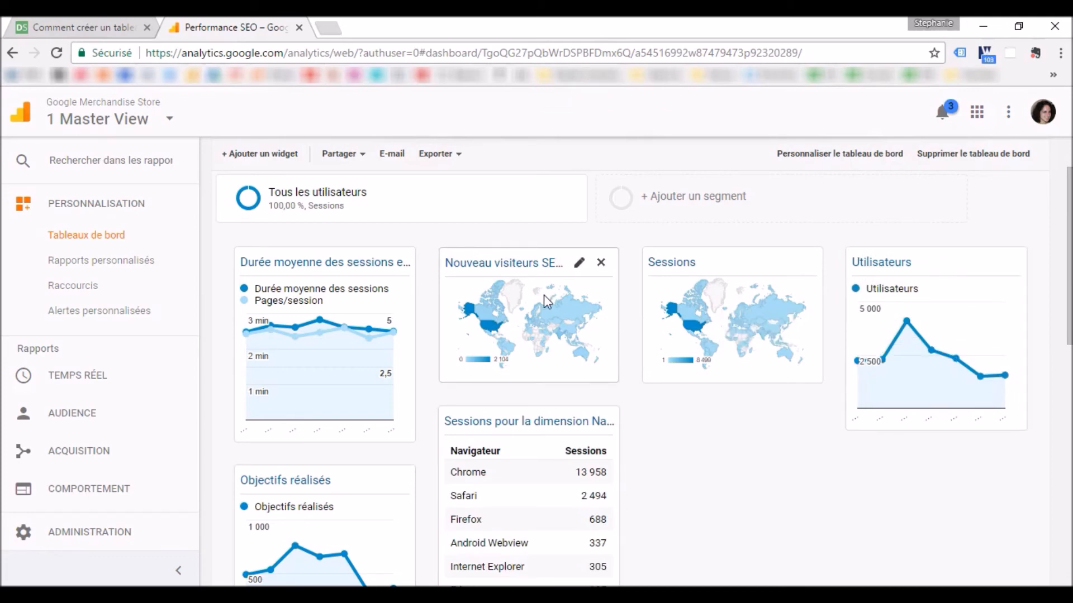
pyautogui.moveTo(573, 346)
pyautogui.moveTo(491, 327)
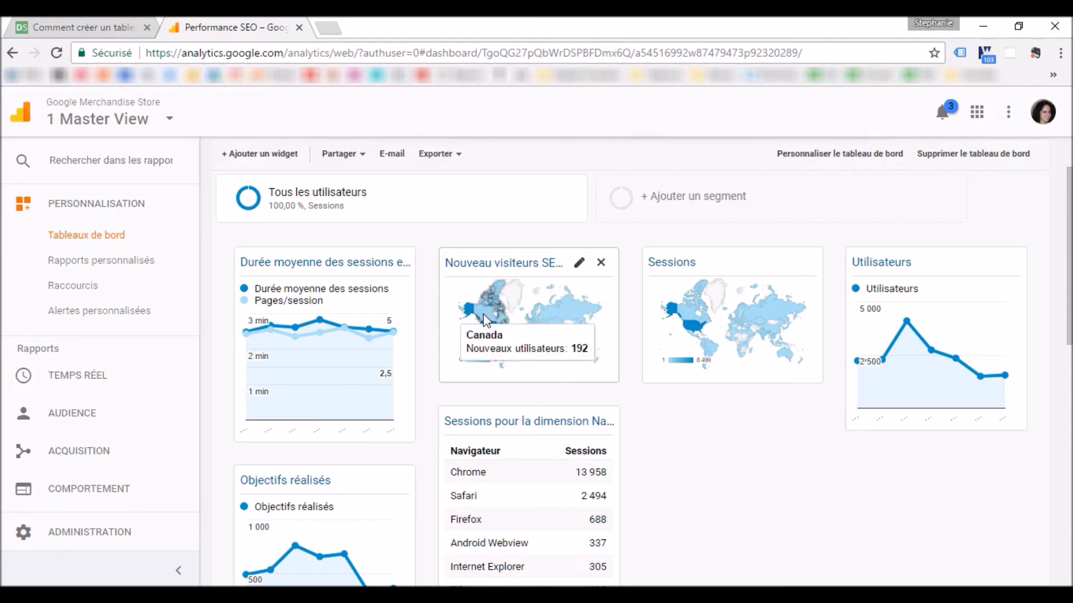
# Read the article's list of further dashboard options and examine the sharing, export and date range choices on the Performance SEO dashboard.
pyautogui.click(92, 28)
pyautogui.moveTo(1067, 428); pyautogui.dragTo(1067, 492)
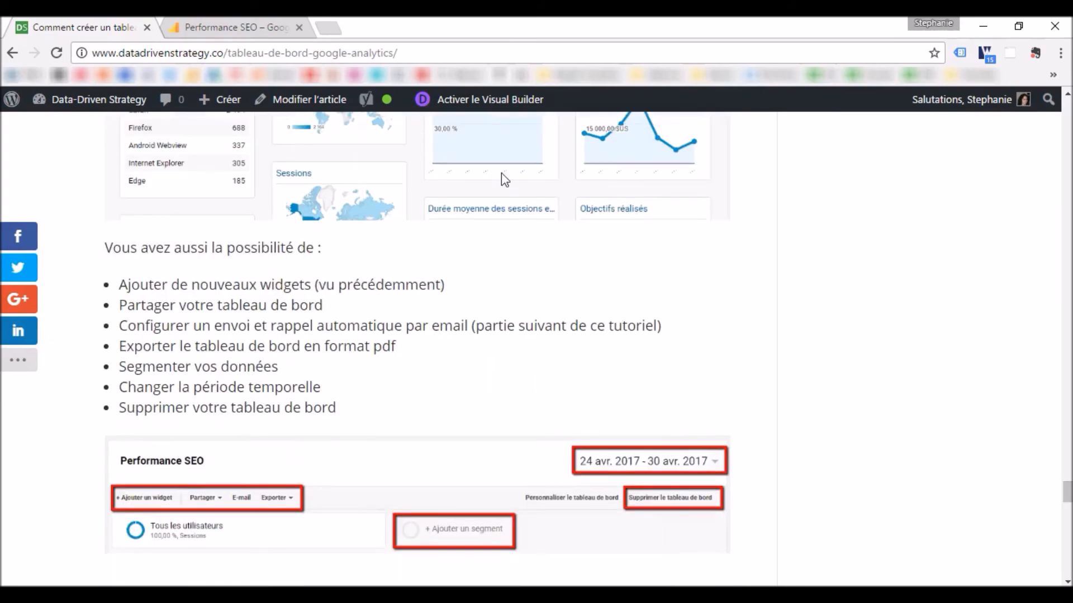
pyautogui.click(233, 25)
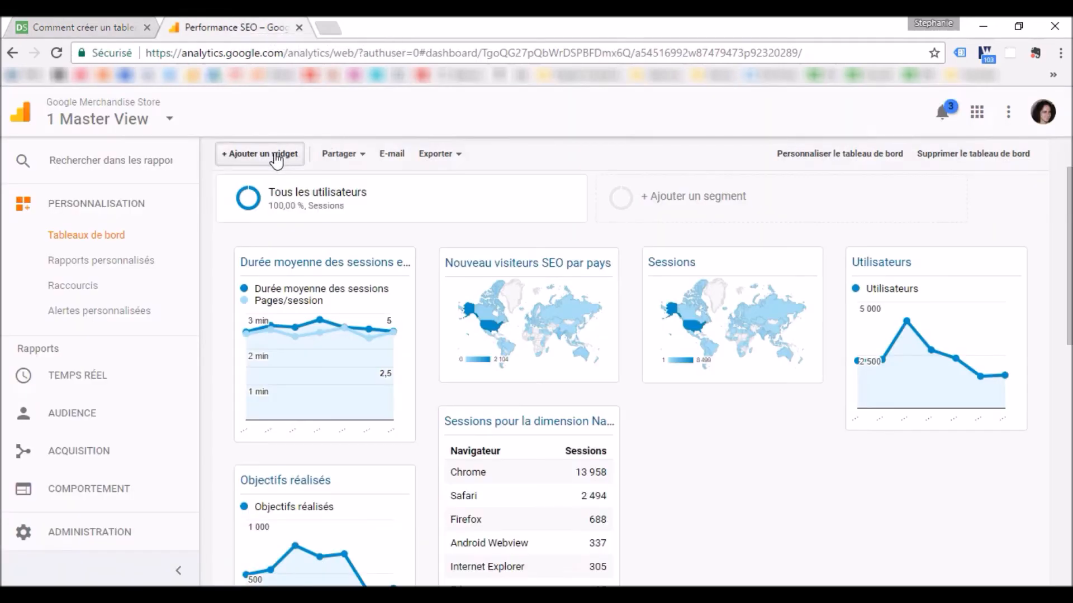
pyautogui.click(334, 158)
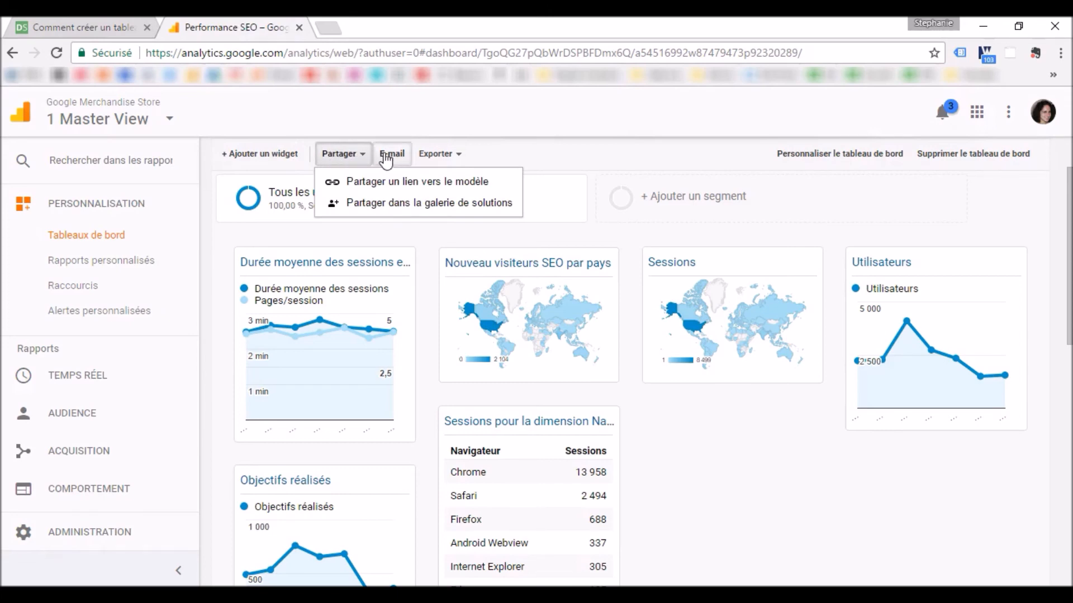
pyautogui.click(439, 154)
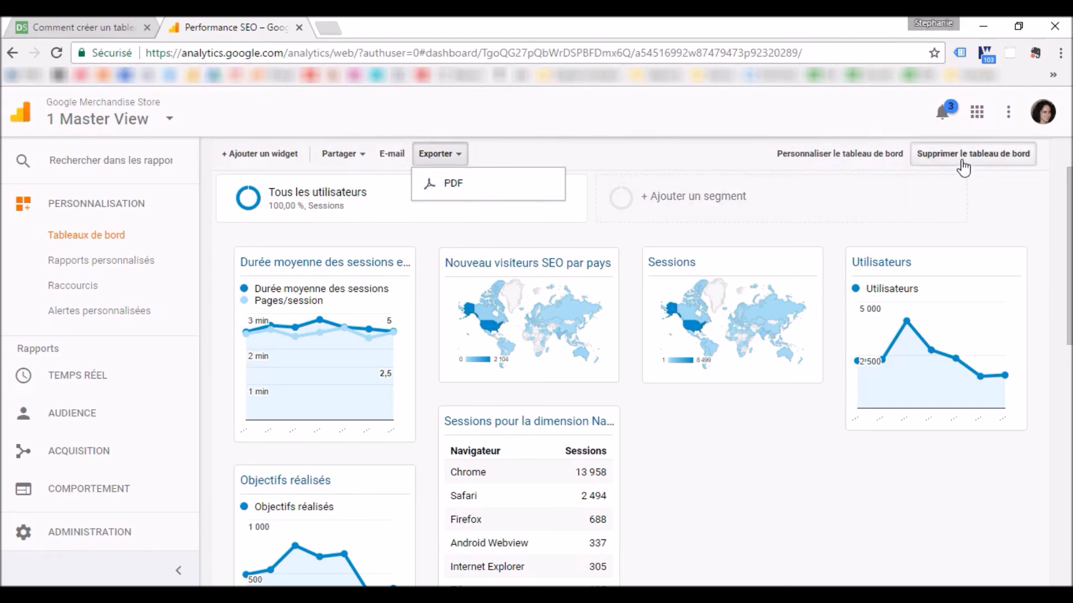
pyautogui.scroll(2, 983, 178)
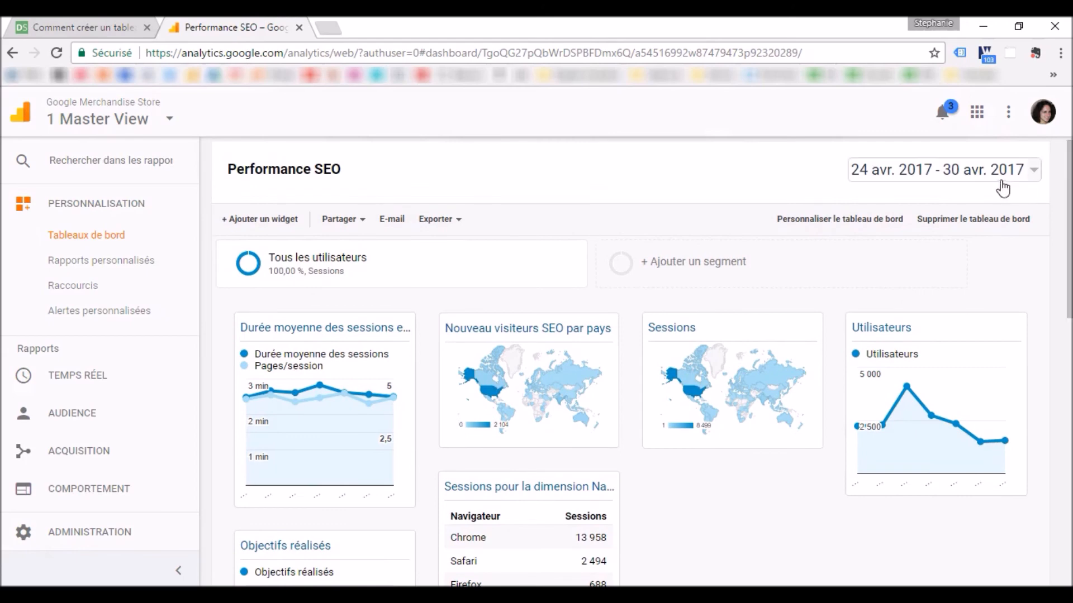
pyautogui.click(1000, 177)
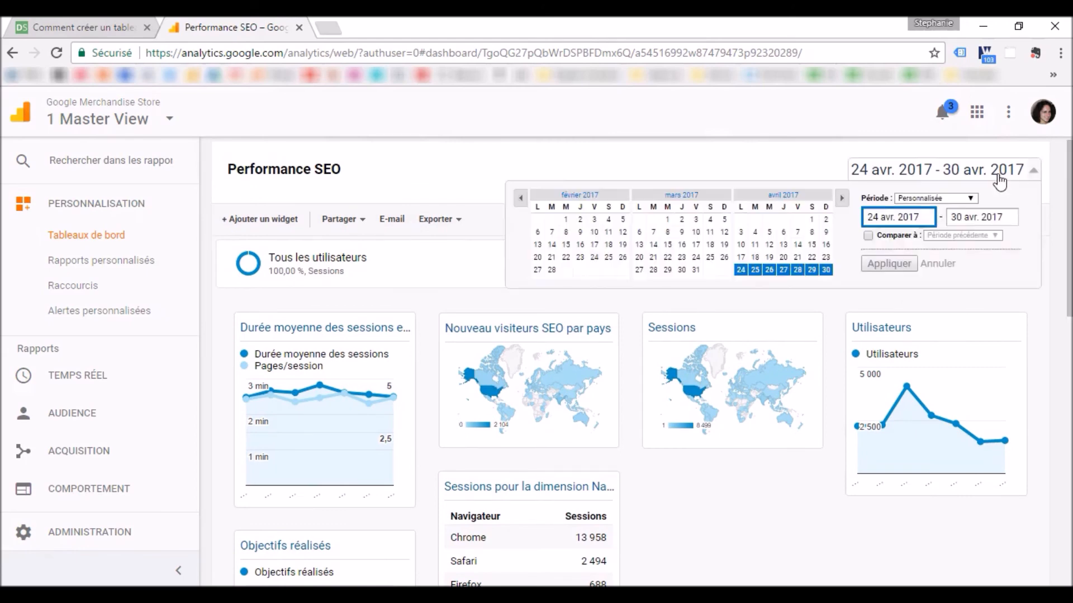
pyautogui.click(926, 178)
pyautogui.click(926, 179)
pyautogui.click(786, 157)
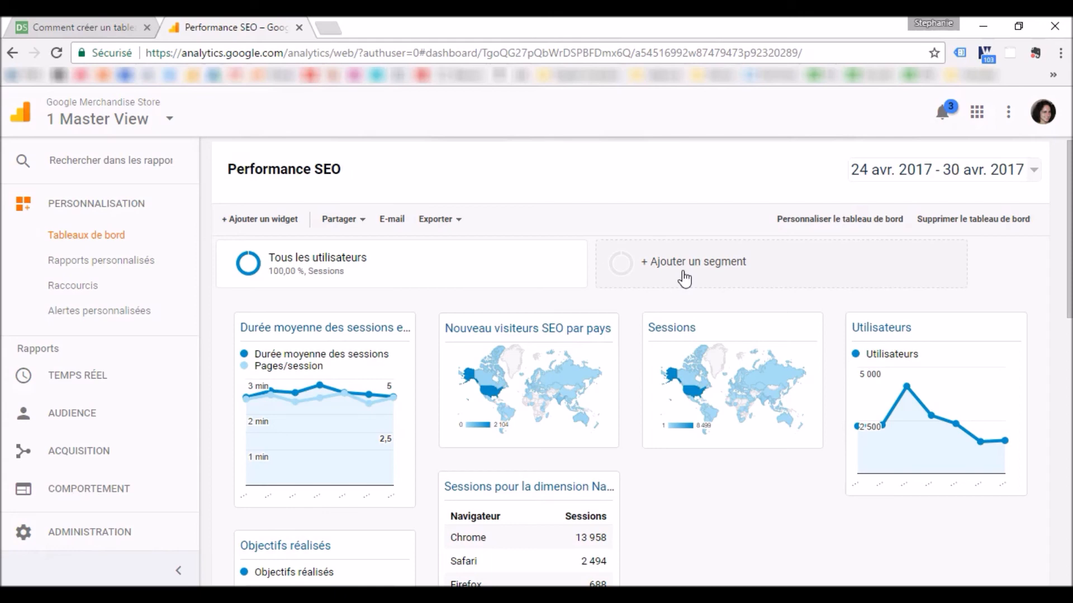
# Consult the article's section on automatic sending and address a report e-mail of the dashboard to the two recipients' e-mail addresses.
pyautogui.click(103, 32)
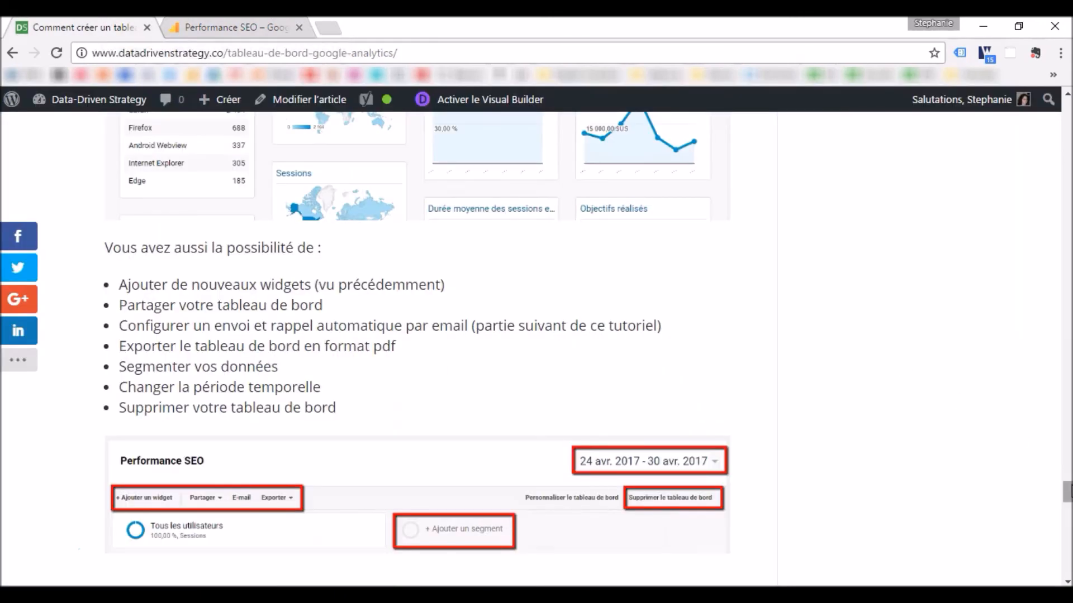
pyautogui.scroll(-7, 1061, 513)
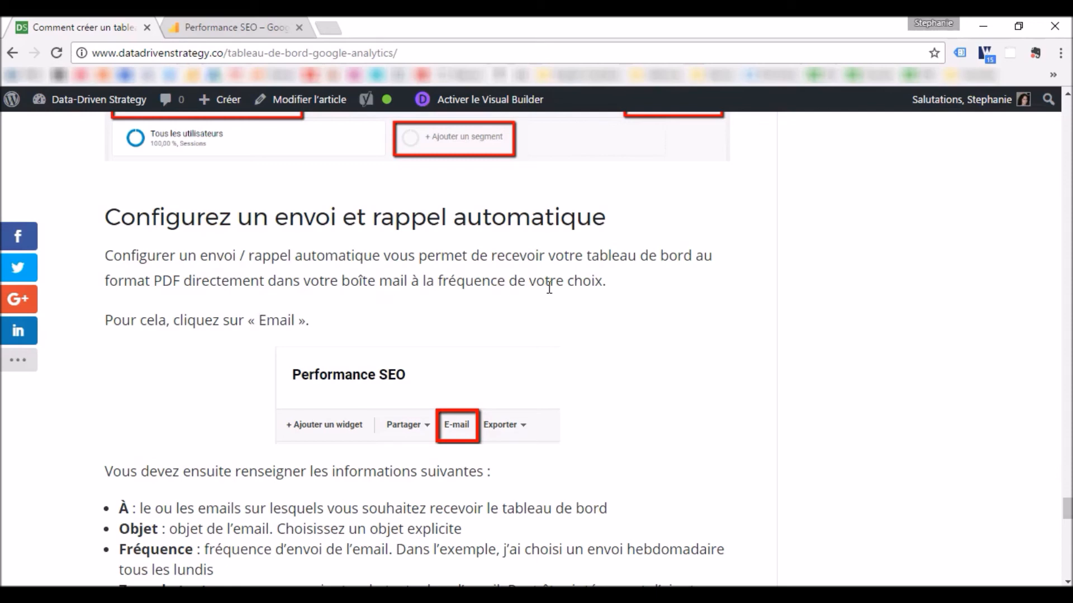
pyautogui.click(262, 29)
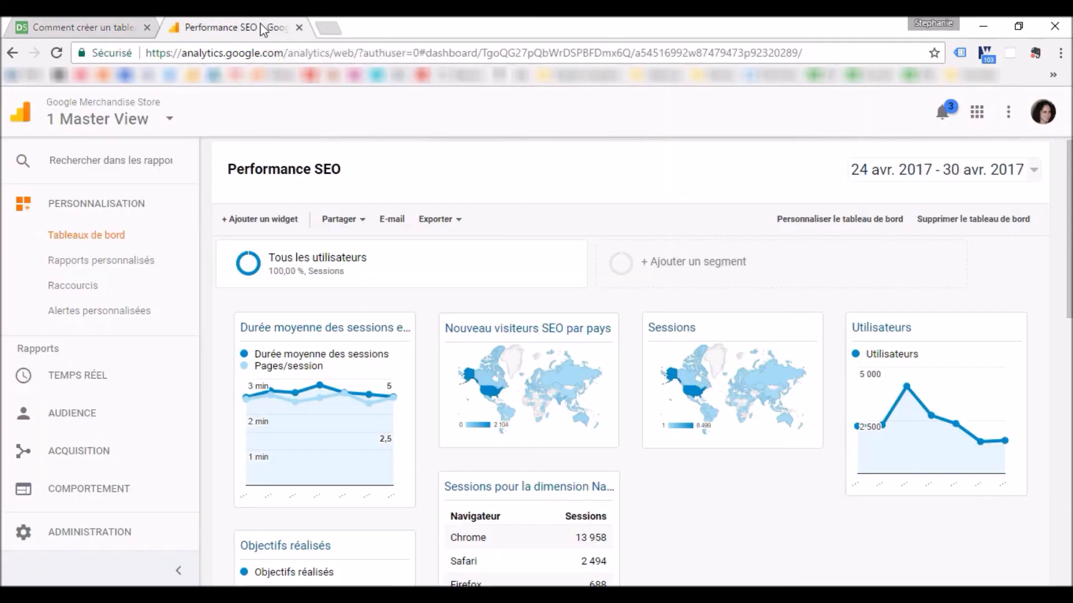
pyautogui.click(396, 221)
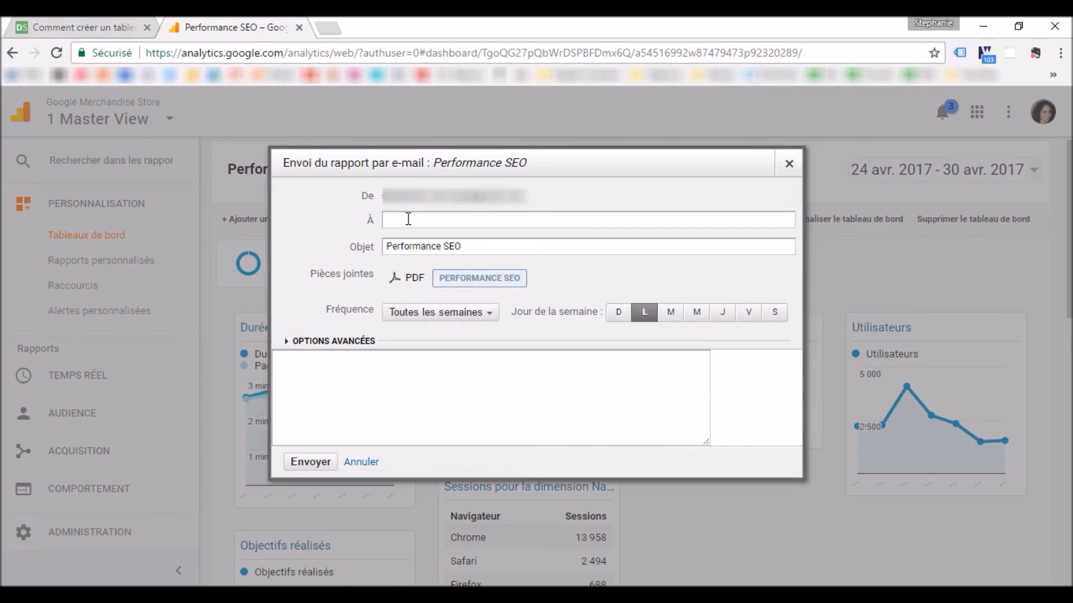
pyautogui.write('votre.email')
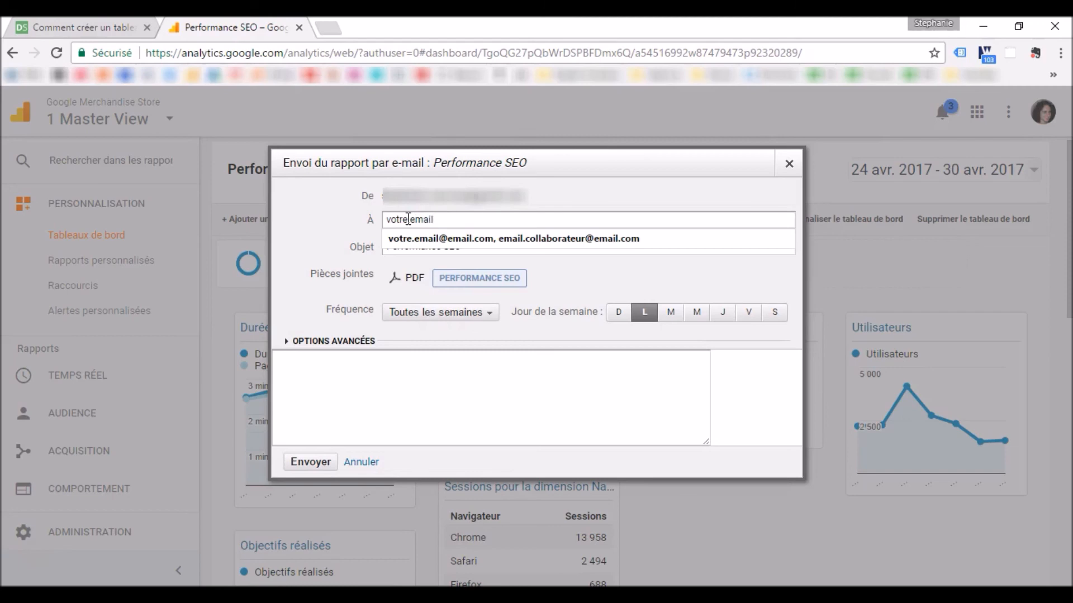
pyautogui.click(435, 237)
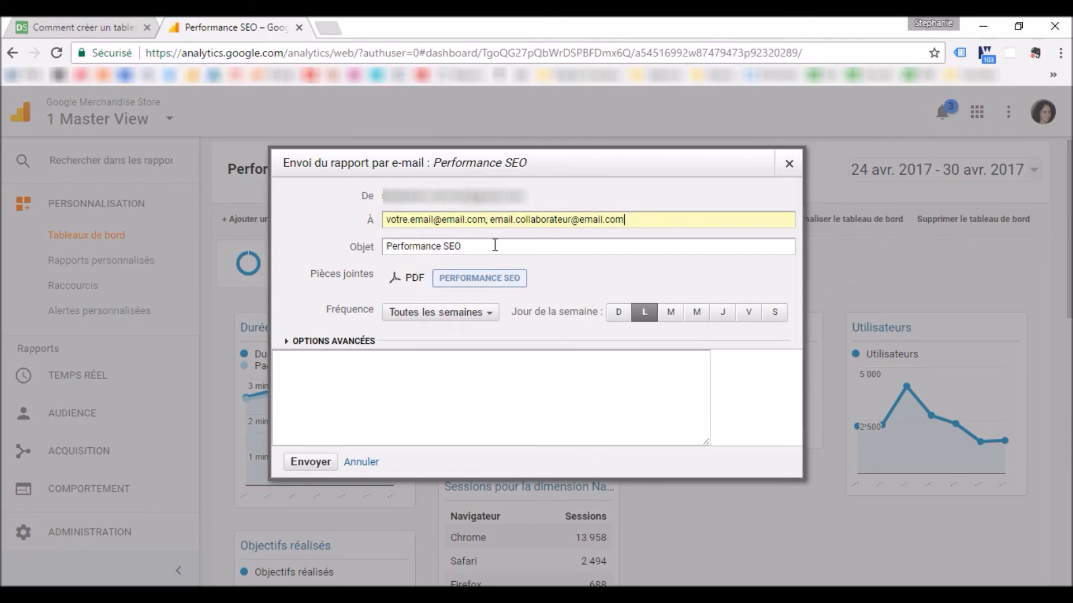
# Review the report e-mail's subject and set its sending frequency to Toutes les semaines.
pyautogui.moveTo(479, 244); pyautogui.dragTo(363, 262)
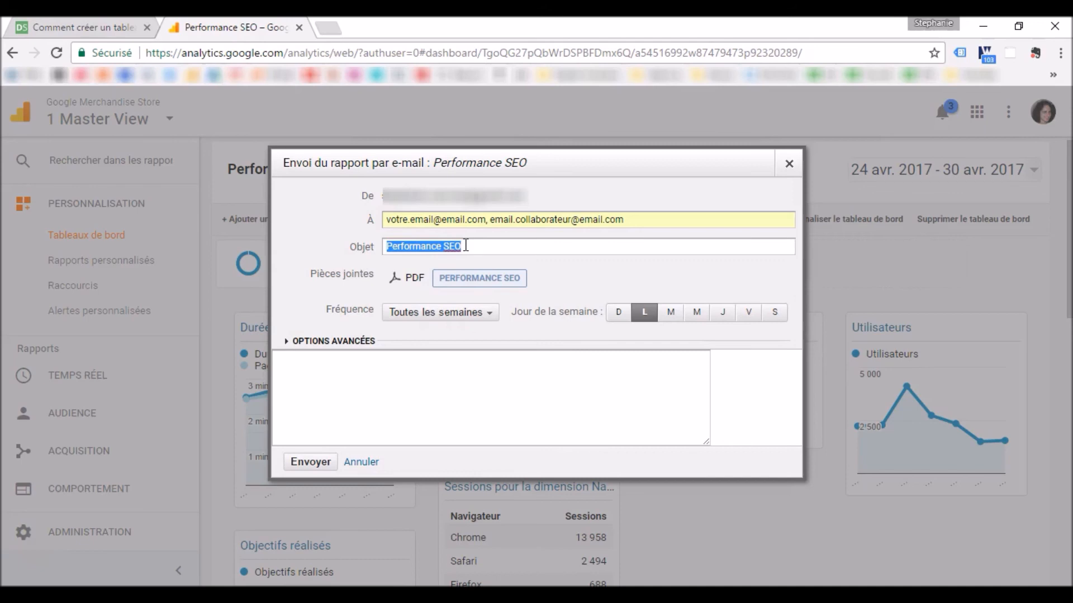
pyautogui.click(417, 314)
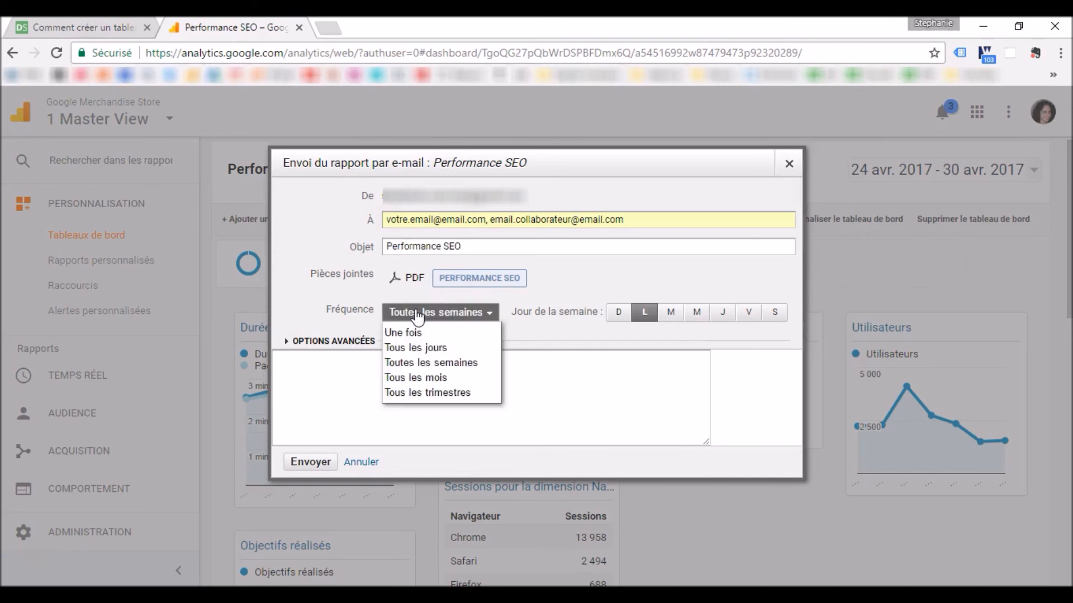
pyautogui.click(433, 363)
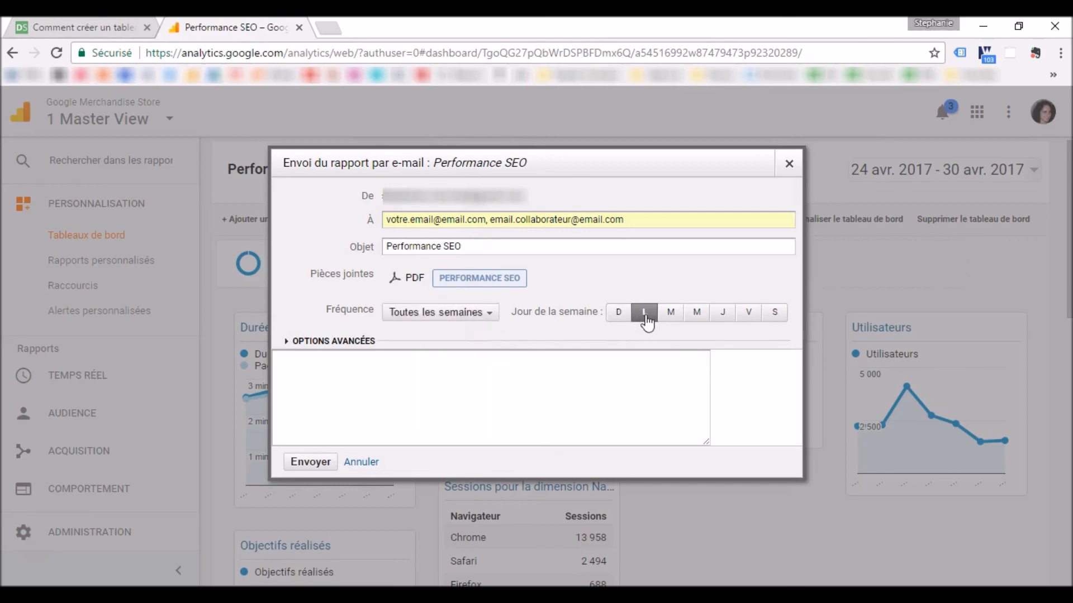
# Write "Tableau de bord à analyser" as the message of the report e-mail.
pyautogui.click(439, 368)
pyautogui.write('Tableau')
pyautogui.write('de boar')
pyautogui.press('BackSpace')
pyautogui.press('BackSpace')
pyautogui.write('rd à analyser')
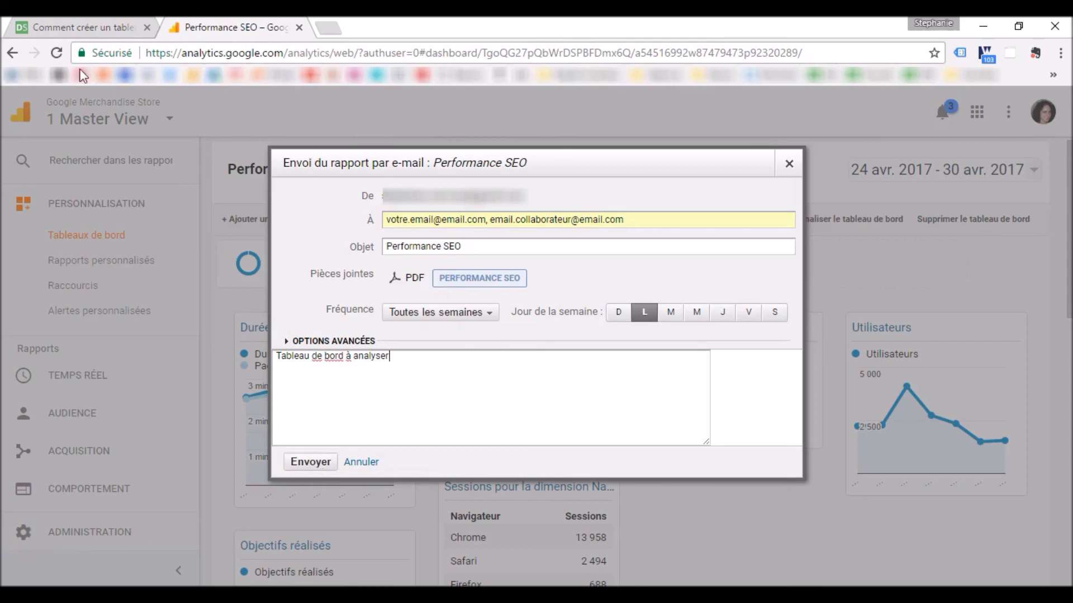
# Return to the article and read its example of the e-mail settings, the Pour aller plus loin section and the next tutorial's title.
pyautogui.click(64, 17)
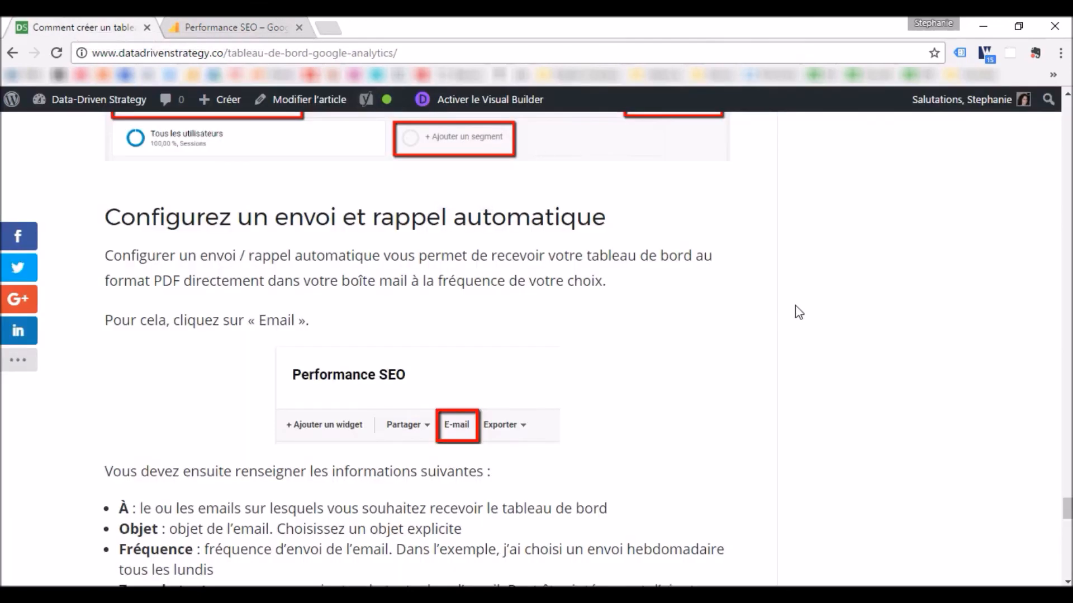
pyautogui.moveTo(1067, 508); pyautogui.dragTo(1067, 536)
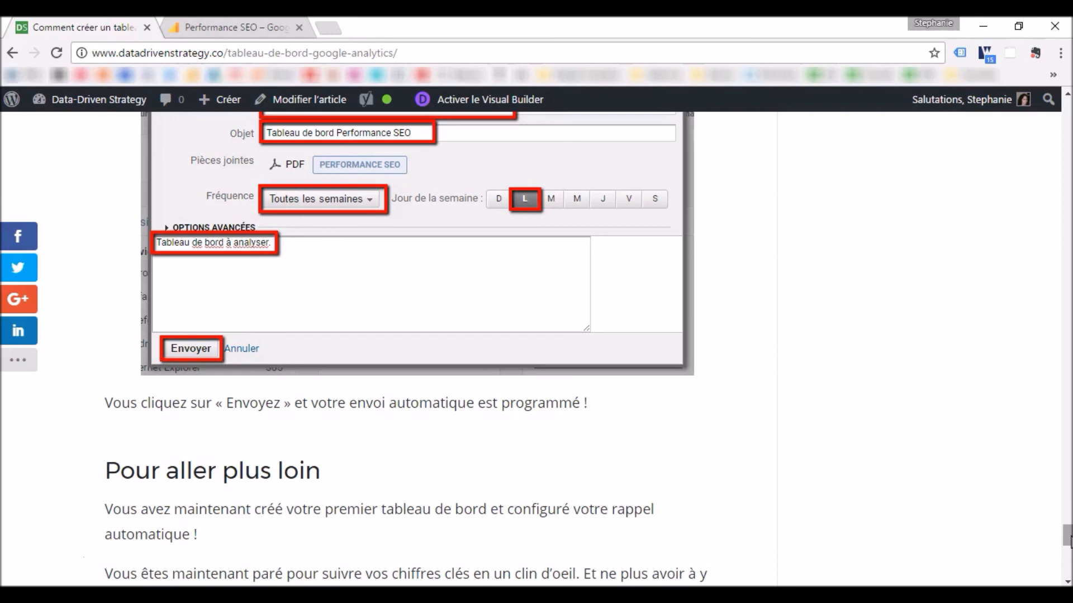
pyautogui.moveTo(1068, 539); pyautogui.dragTo(1068, 543)
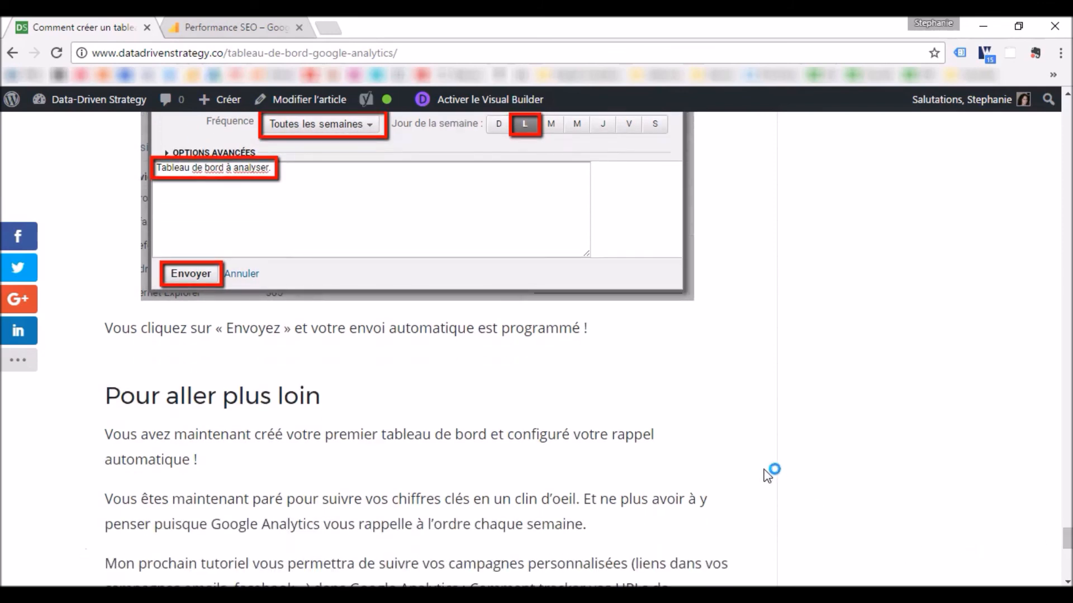
pyautogui.moveTo(1068, 542); pyautogui.dragTo(1069, 544)
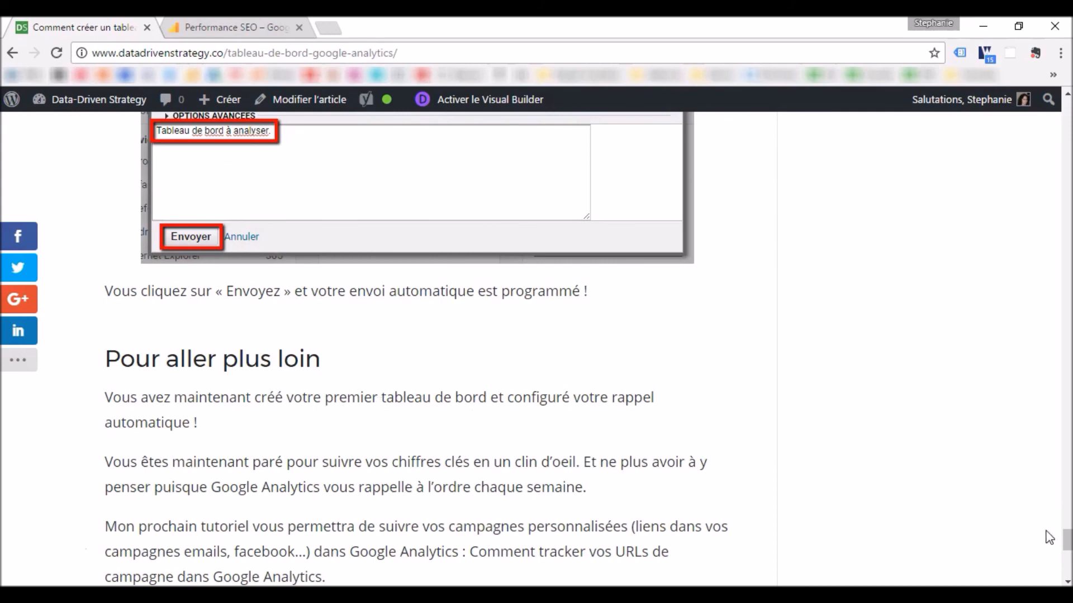
pyautogui.scroll(-1, 1067, 540)
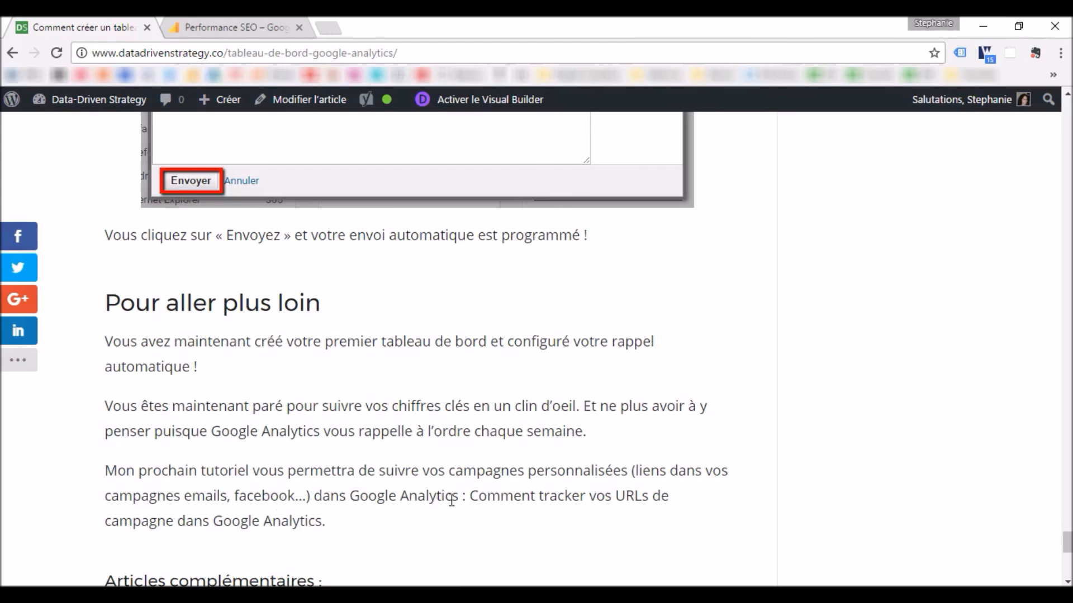
pyautogui.moveTo(470, 495); pyautogui.dragTo(480, 509)
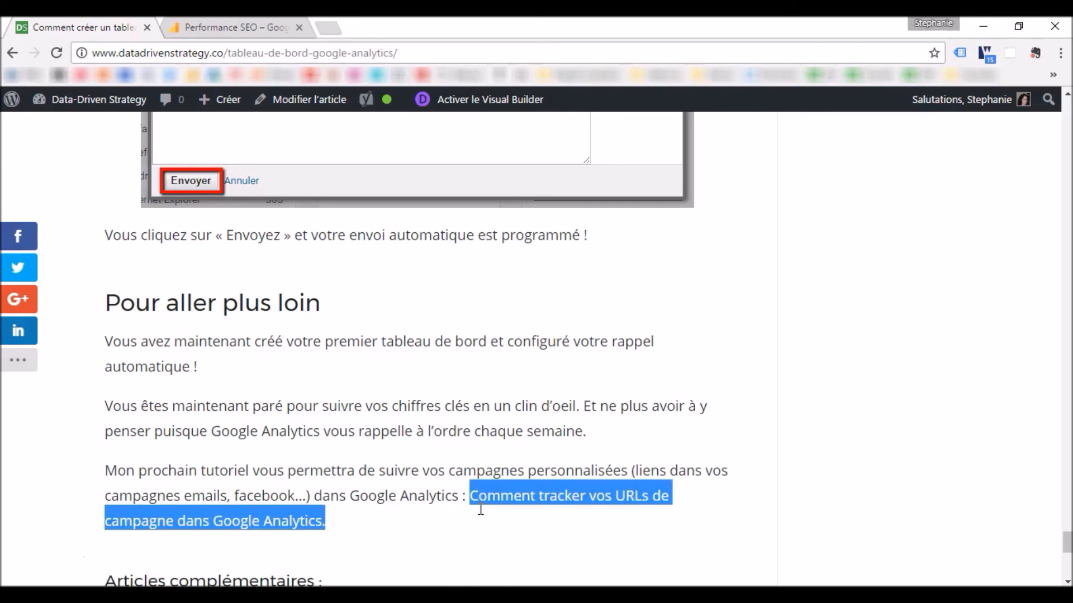